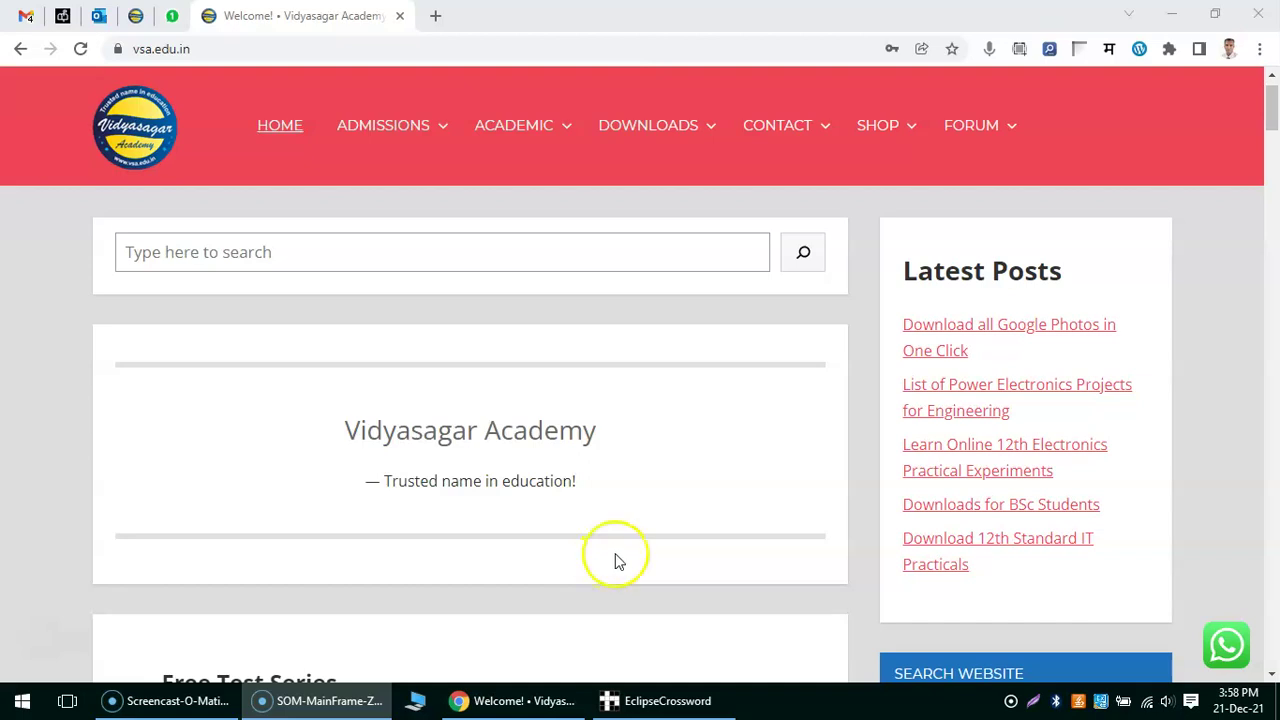
Search the site for 'crossword' and open the '12th Electronics Crossword Puzzles' result.
click(161, 49)
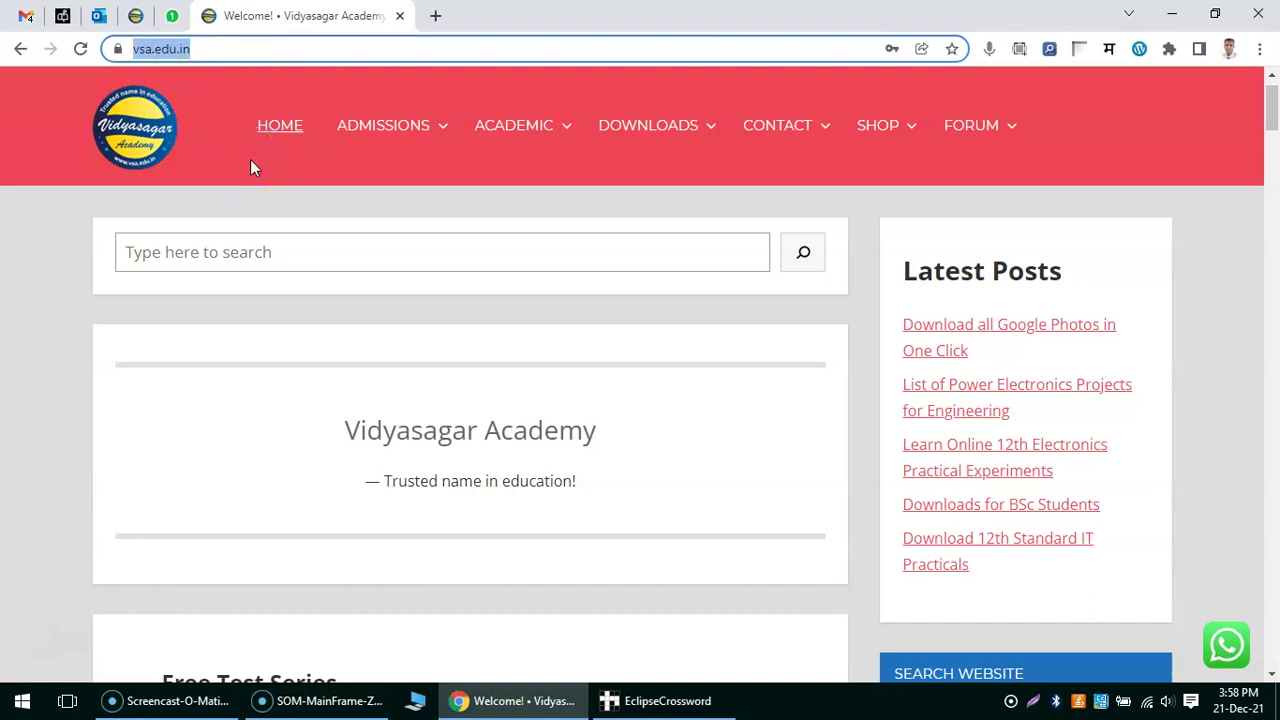
click(254, 185)
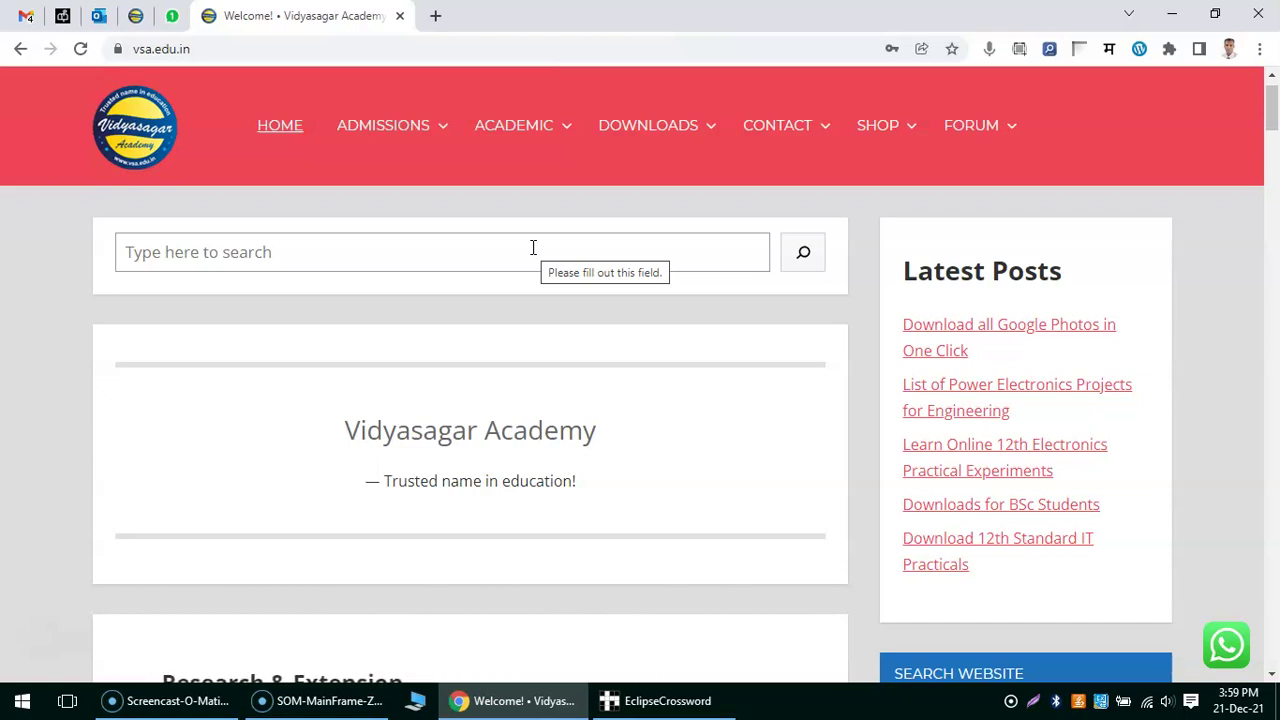
click(512, 240)
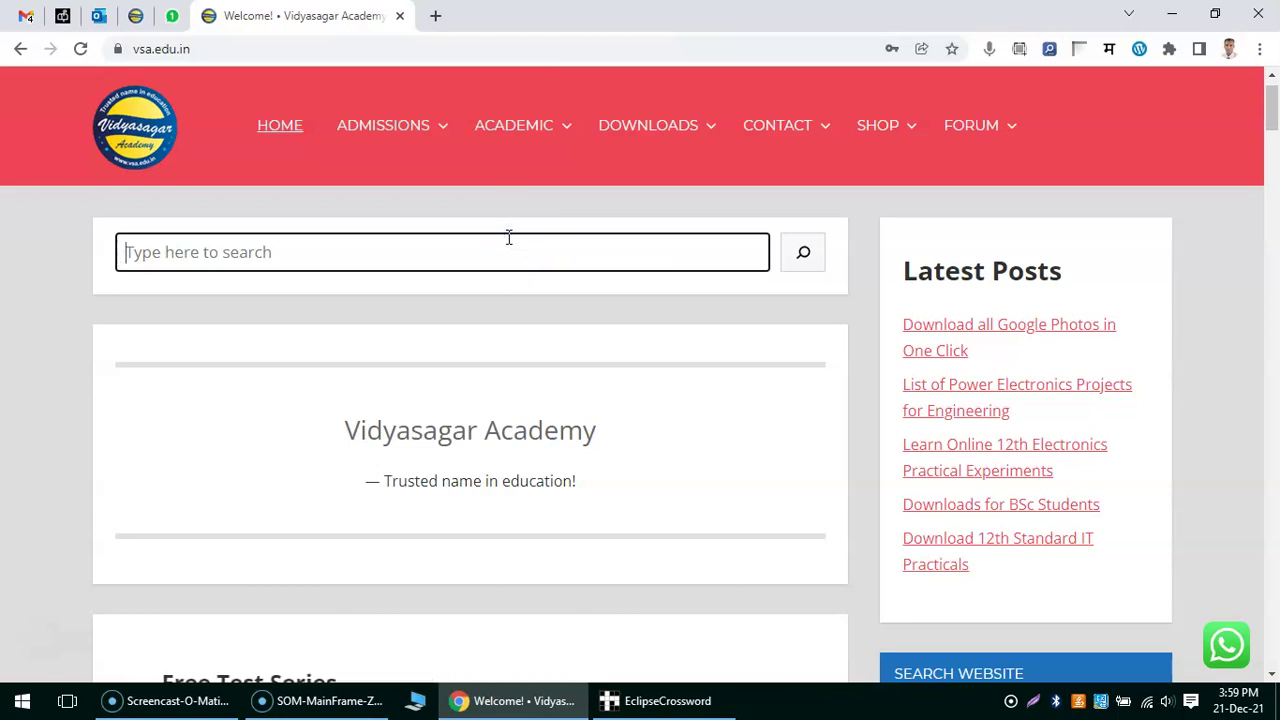
text(cro)
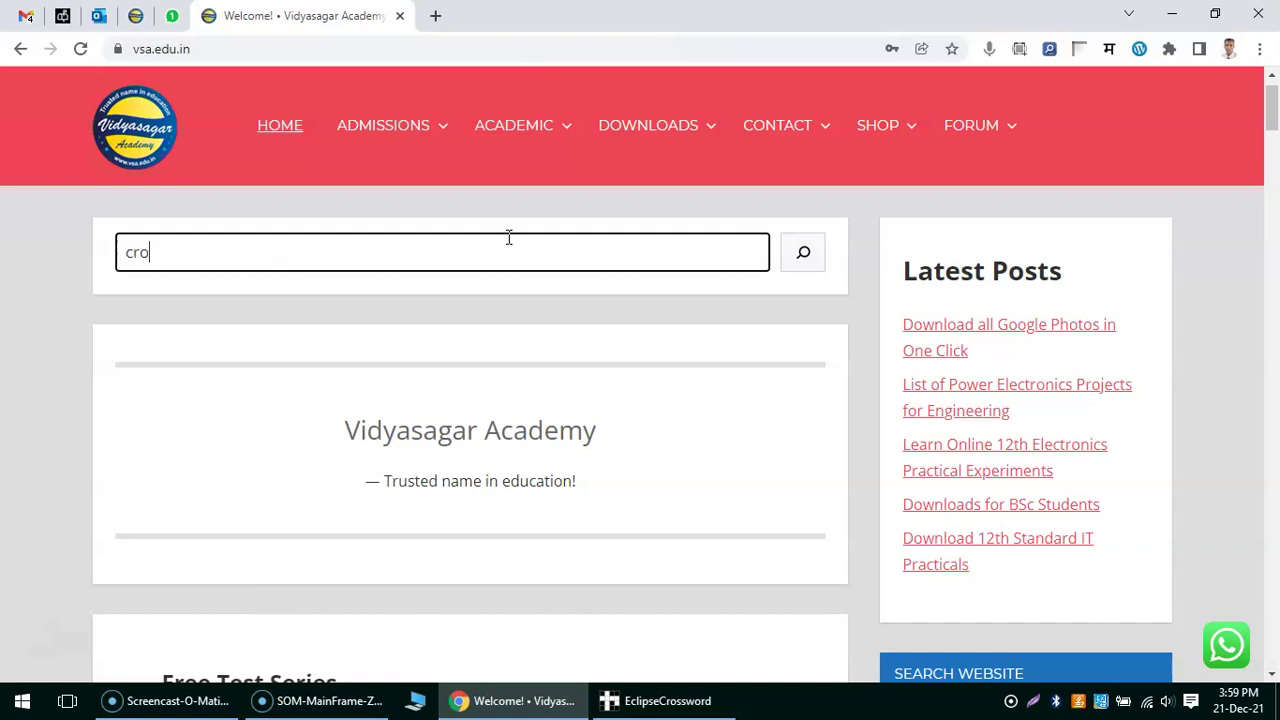
text(ssword)
key(Return)
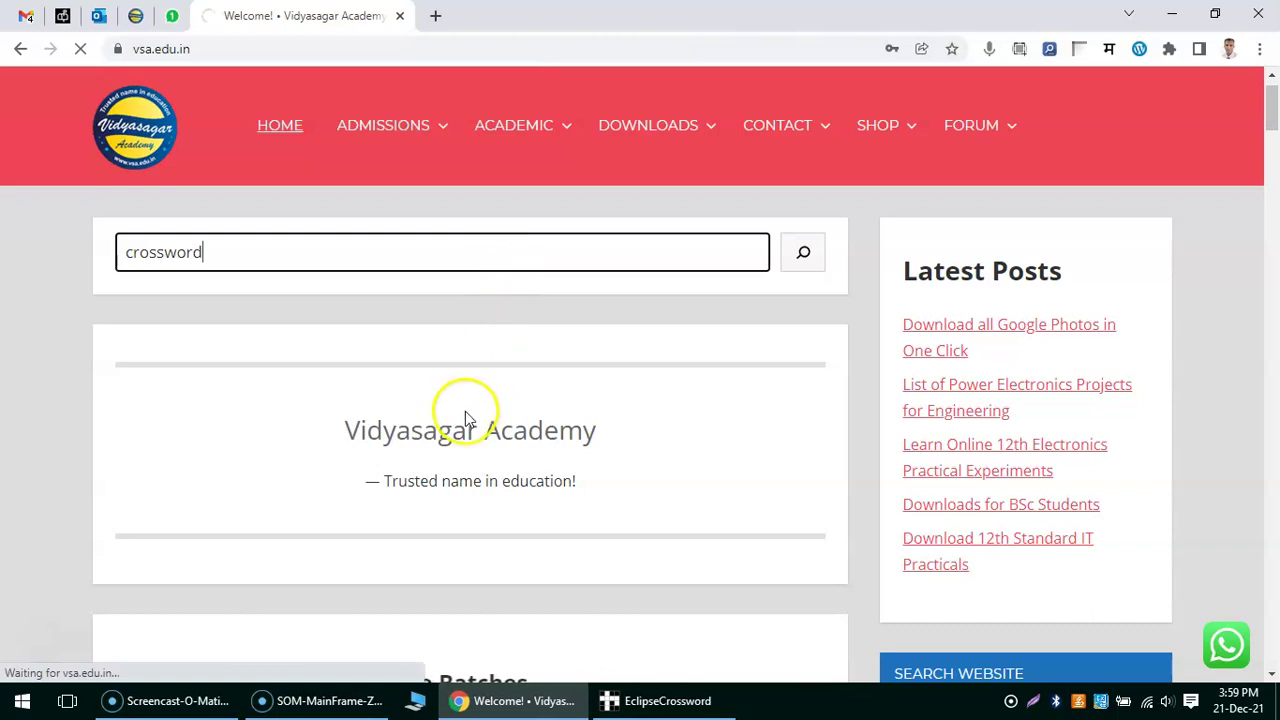
scroll(465, 418, down, 3)
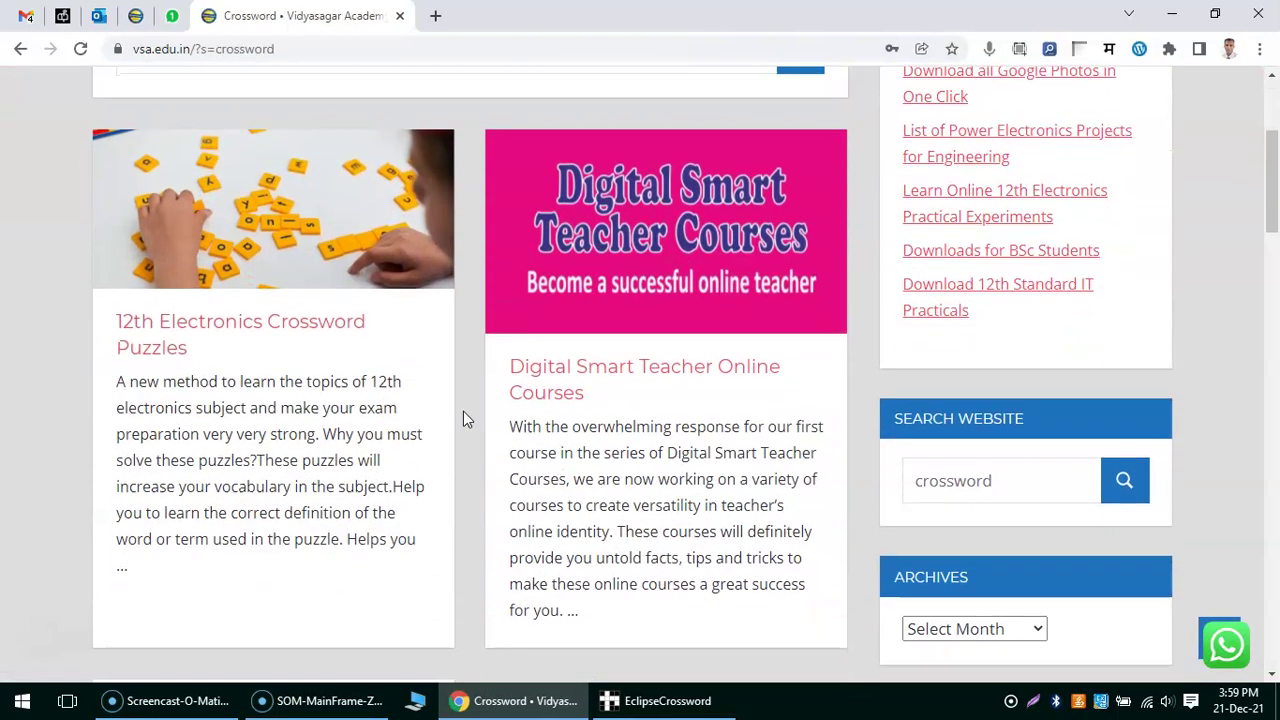
click(308, 330)
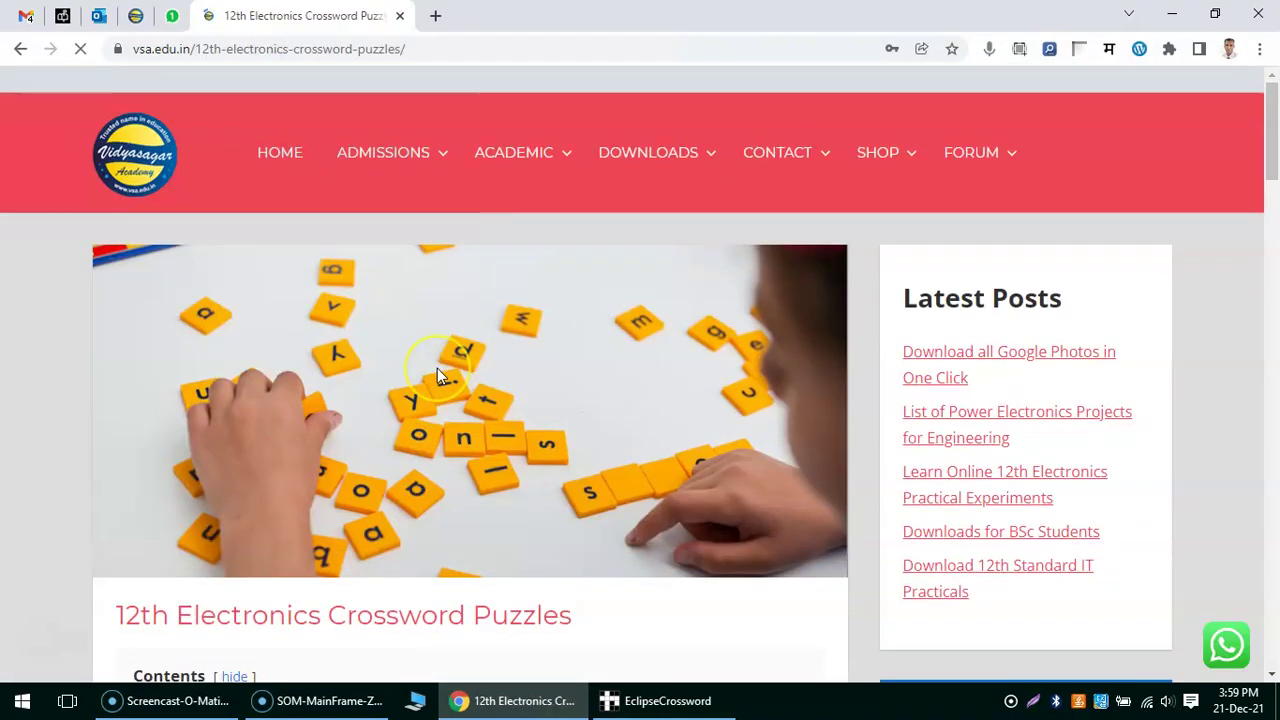
Scroll the article and highlight the four basic-concept puzzle links.
scroll(437, 370, down, 5)
scroll(437, 375, down, 5)
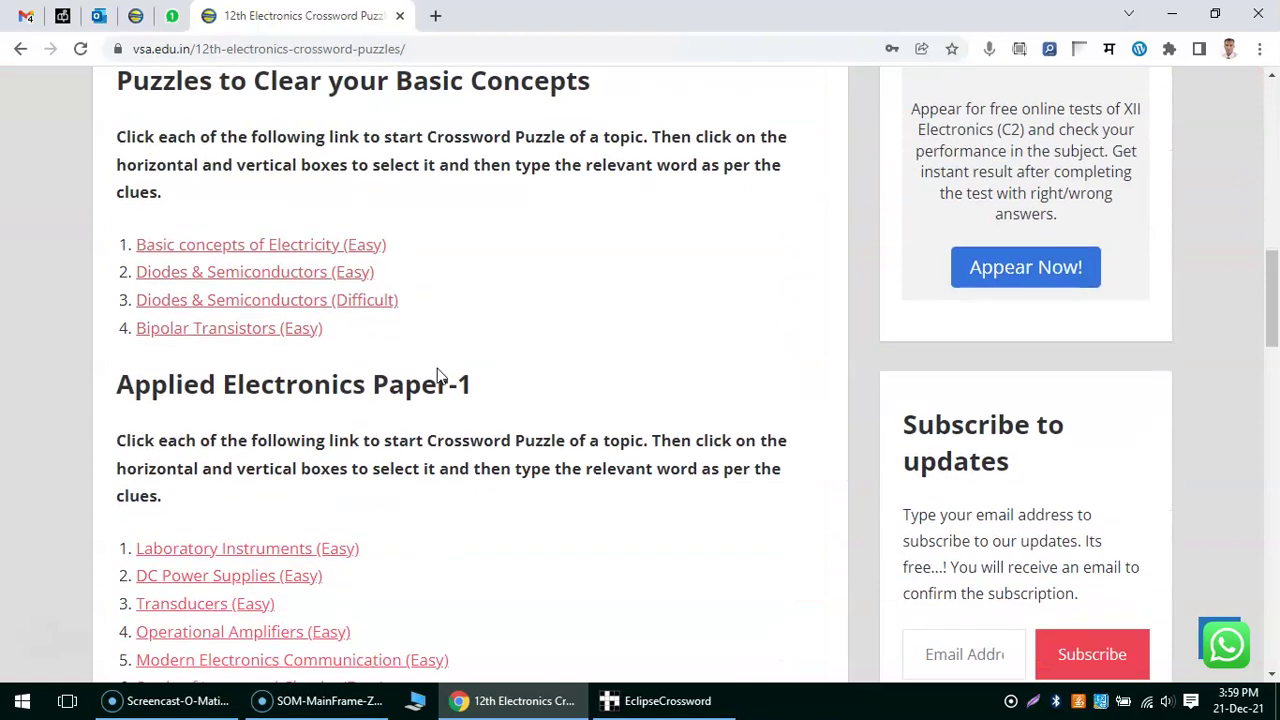
scroll(439, 371, up, 1)
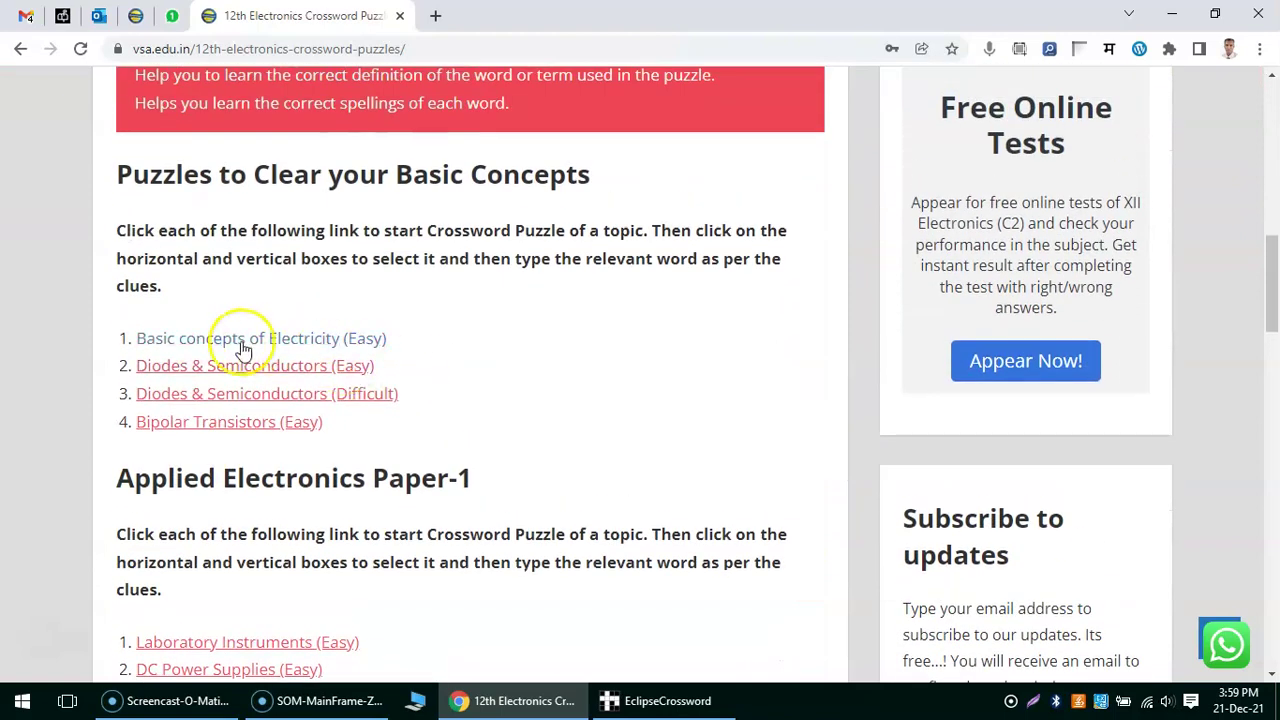
drag(118, 335, 329, 426)
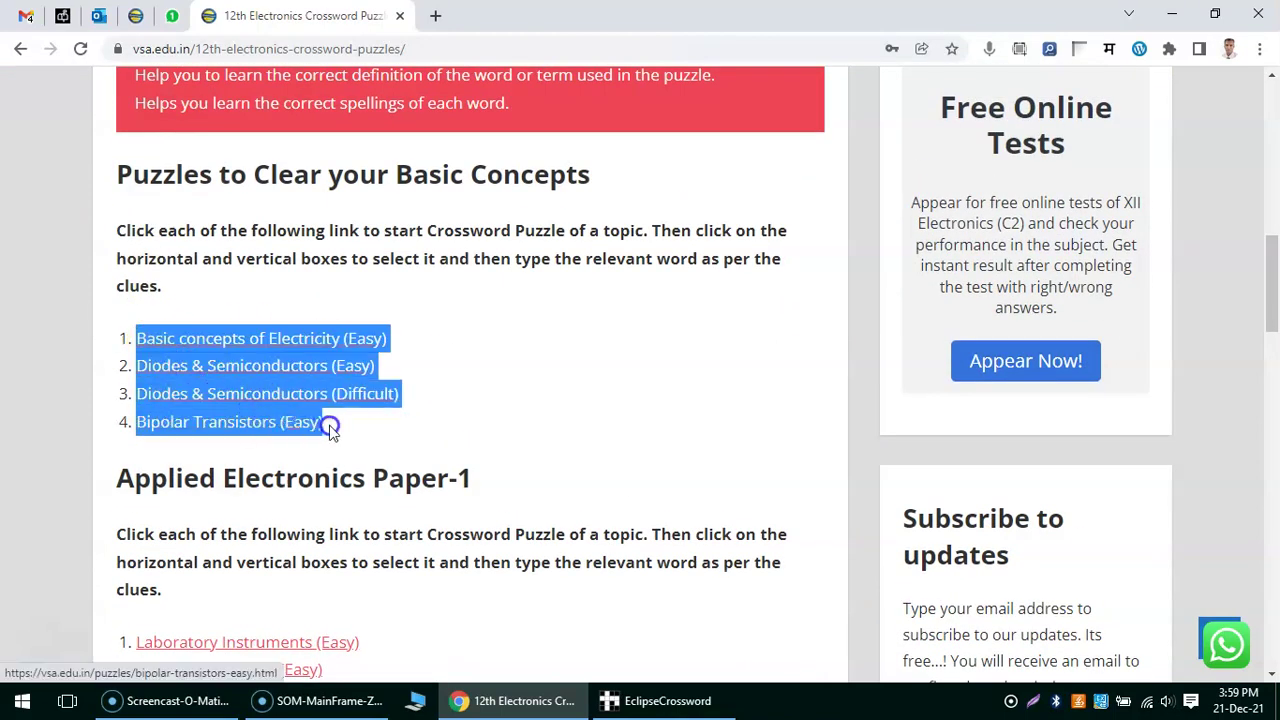
click(491, 420)
Highlight the Applied Electronics Paper-1 heading and its six puzzle links.
scroll(493, 417, down, 3)
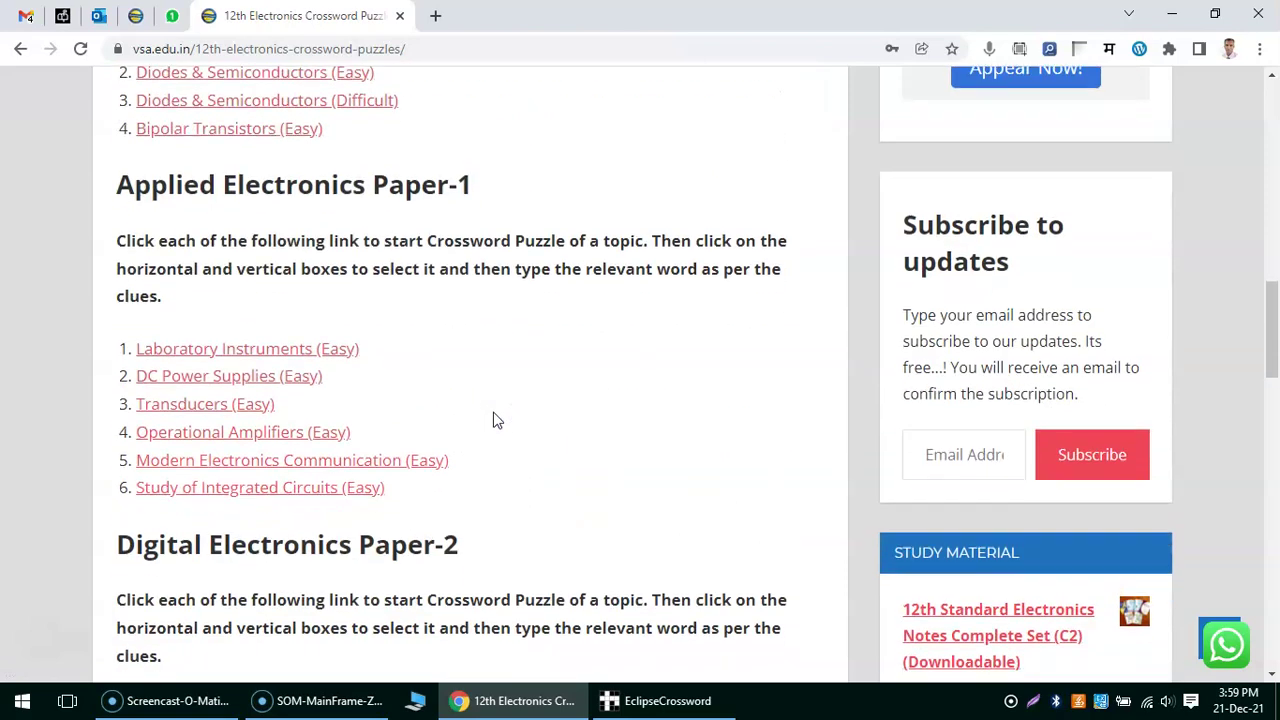
scroll(493, 417, down, 1)
triple_click(125, 103)
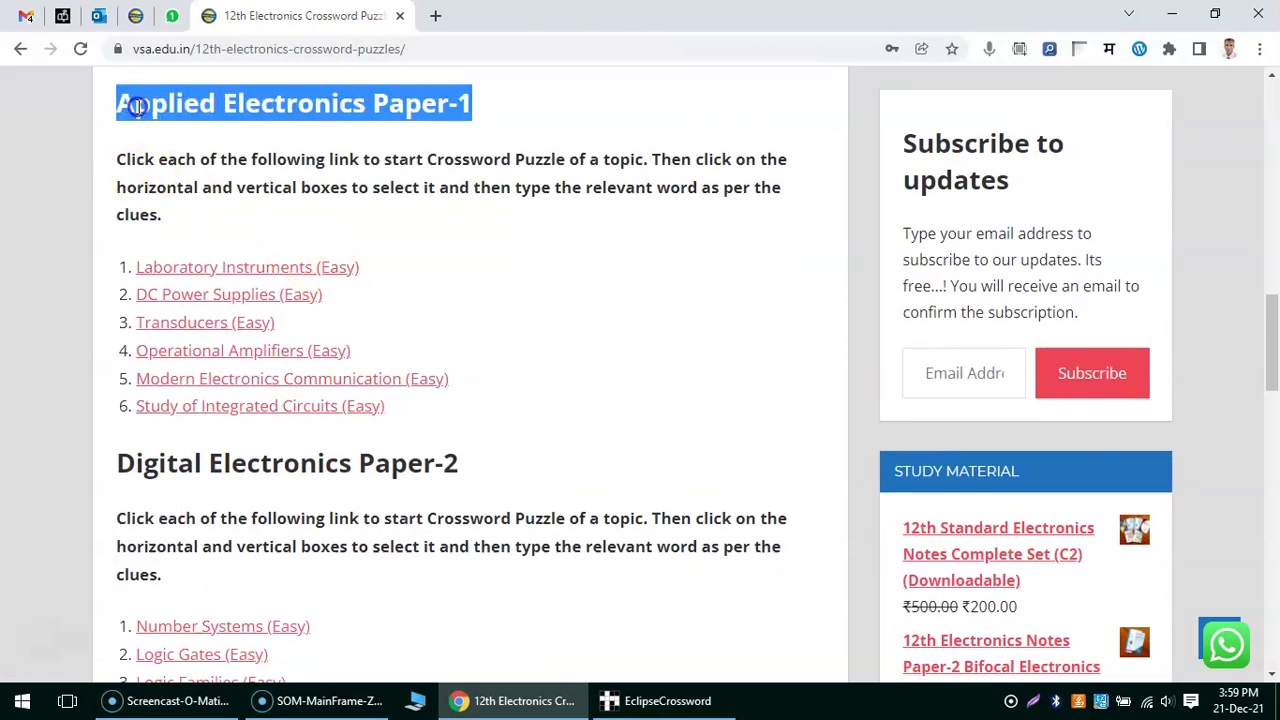
click(510, 285)
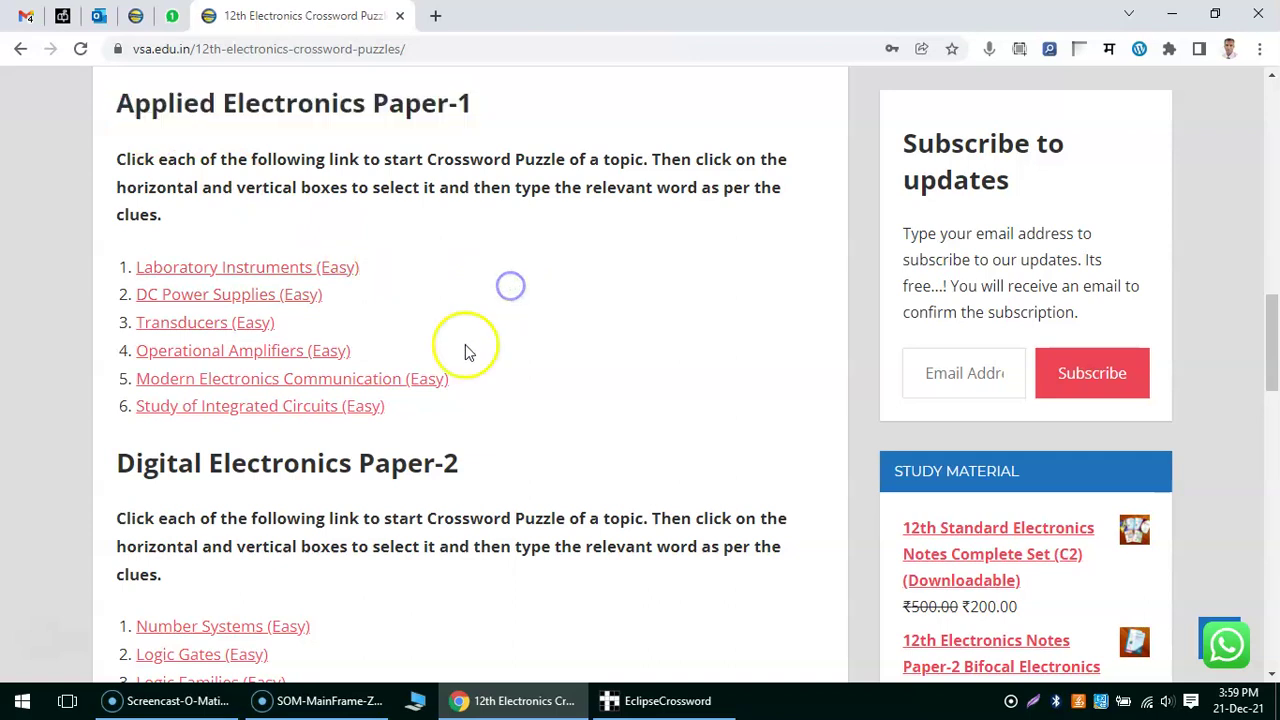
drag(447, 425, 141, 268)
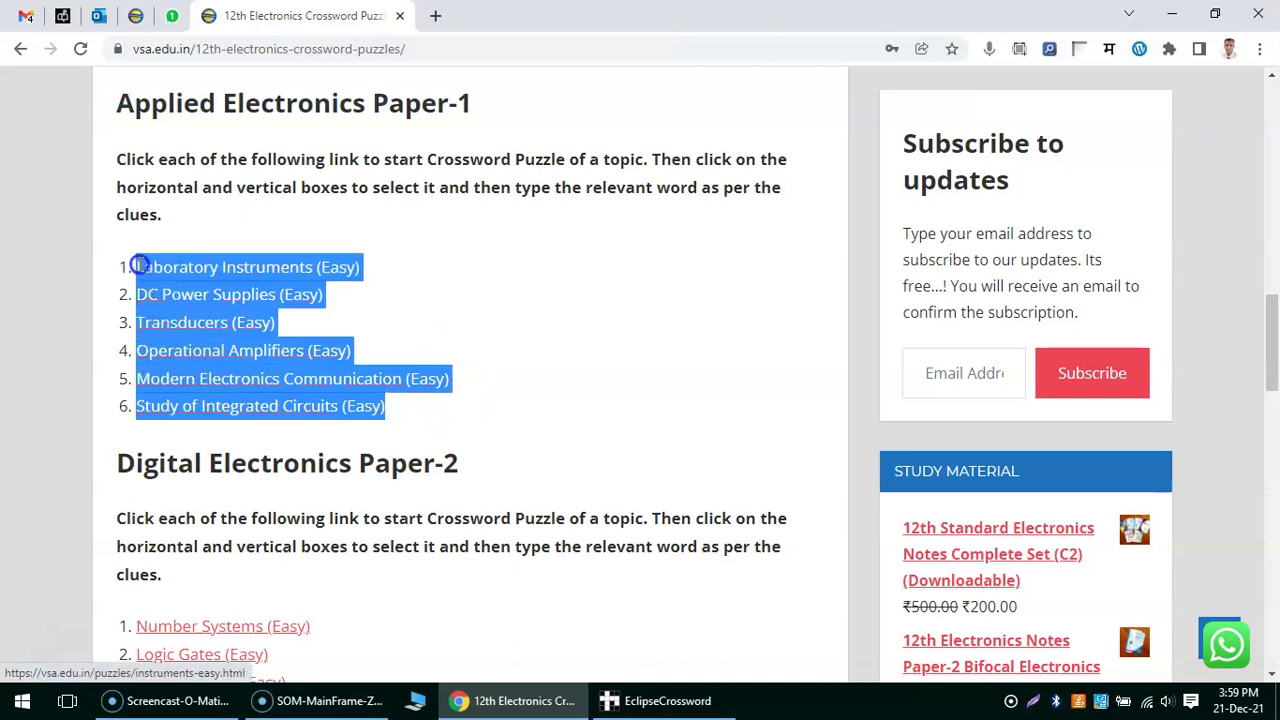
click(448, 263)
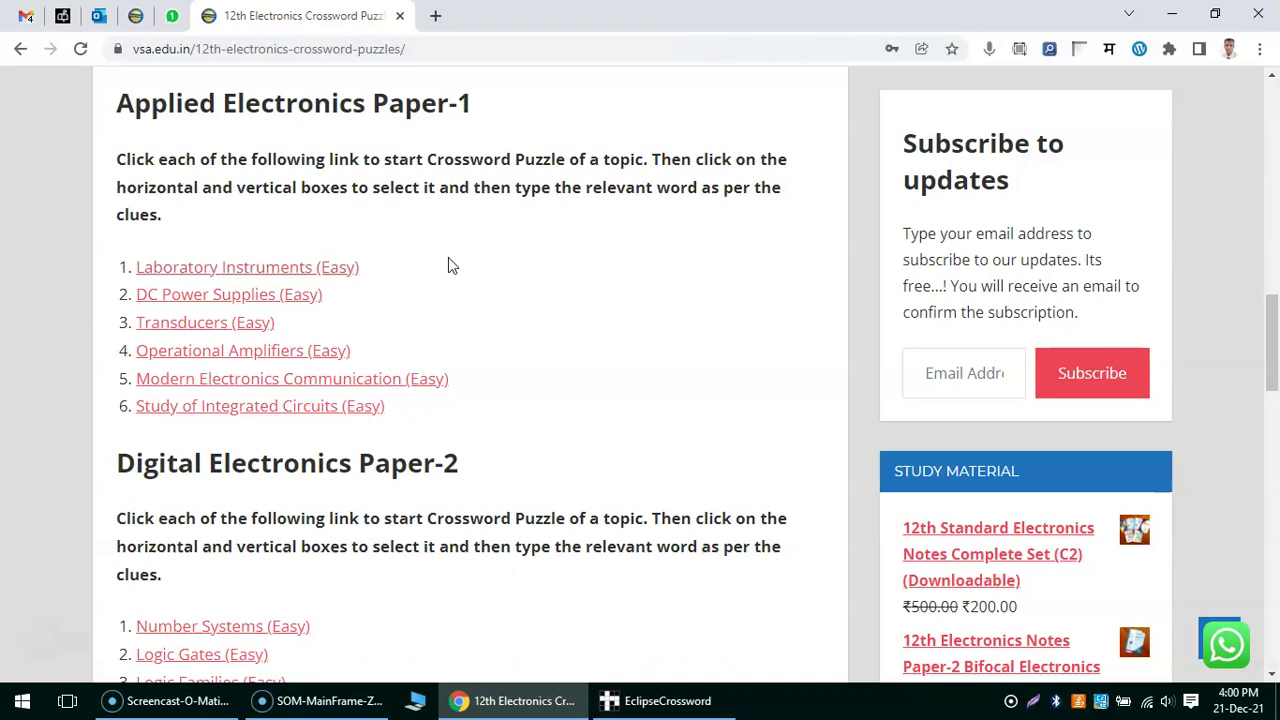
Scroll further and highlight the seven Digital Electronics puzzle links.
scroll(503, 420, down, 2)
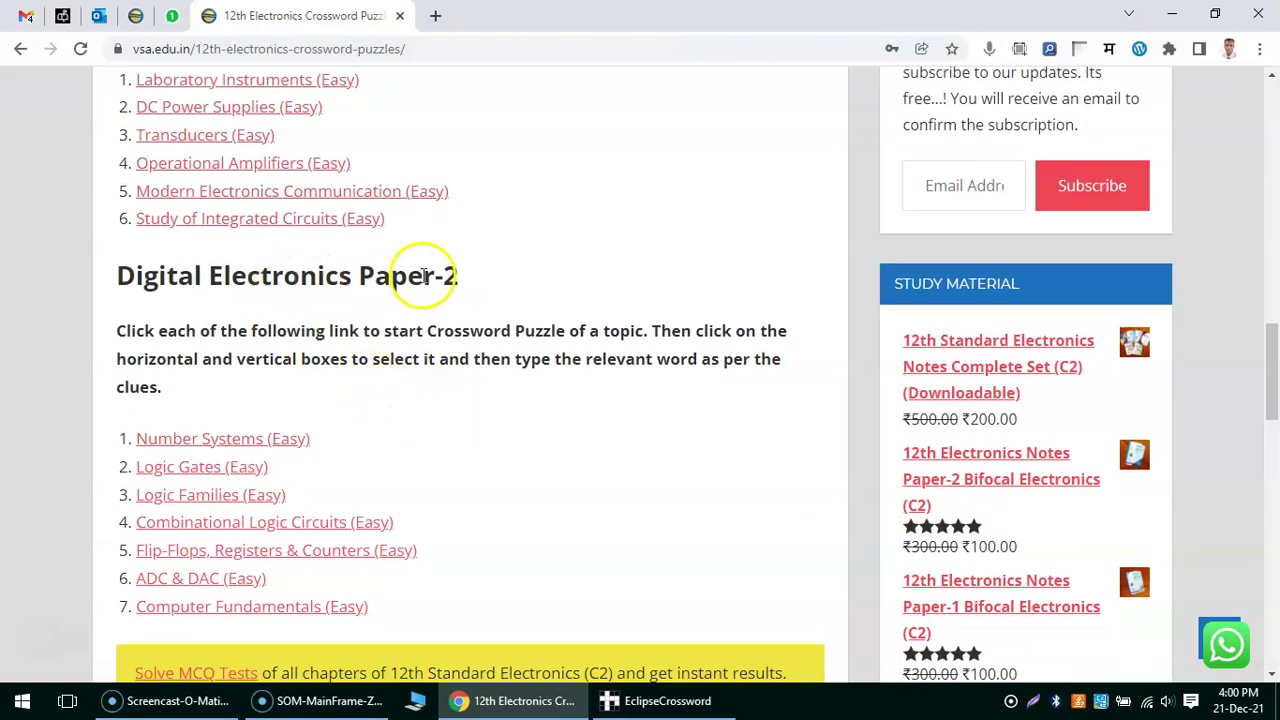
scroll(453, 396, down, 1)
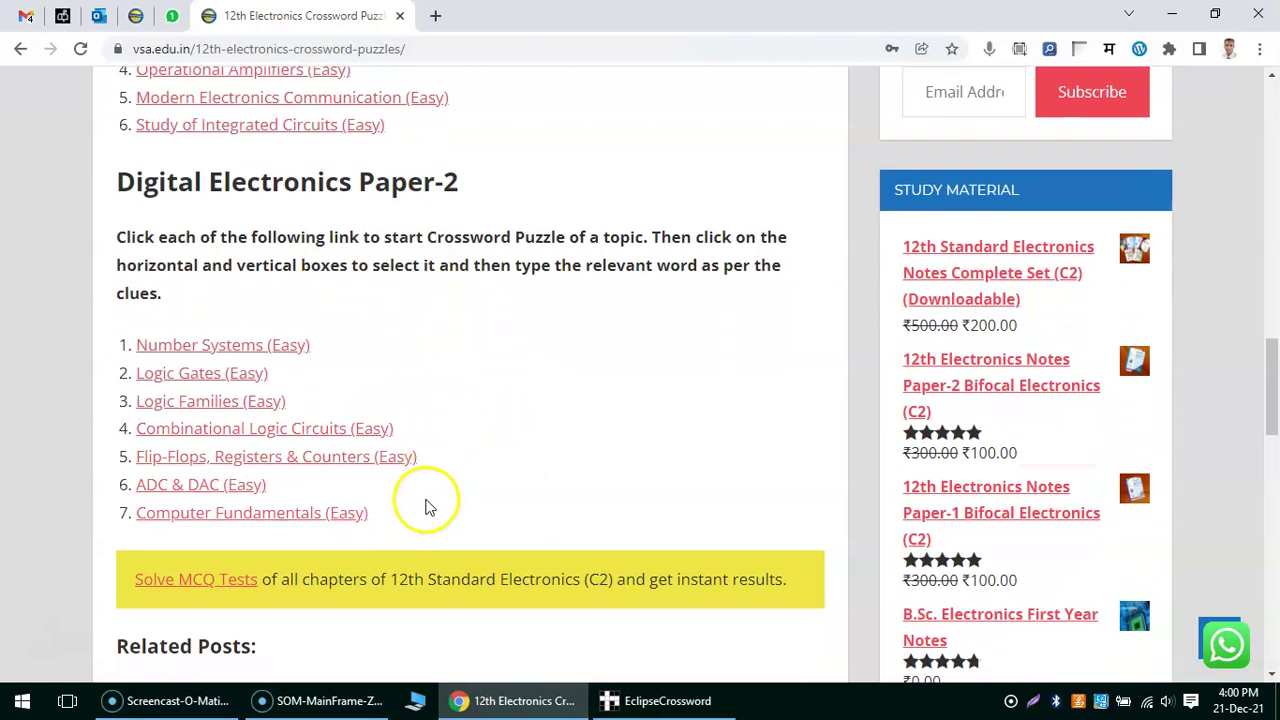
drag(408, 517, 133, 347)
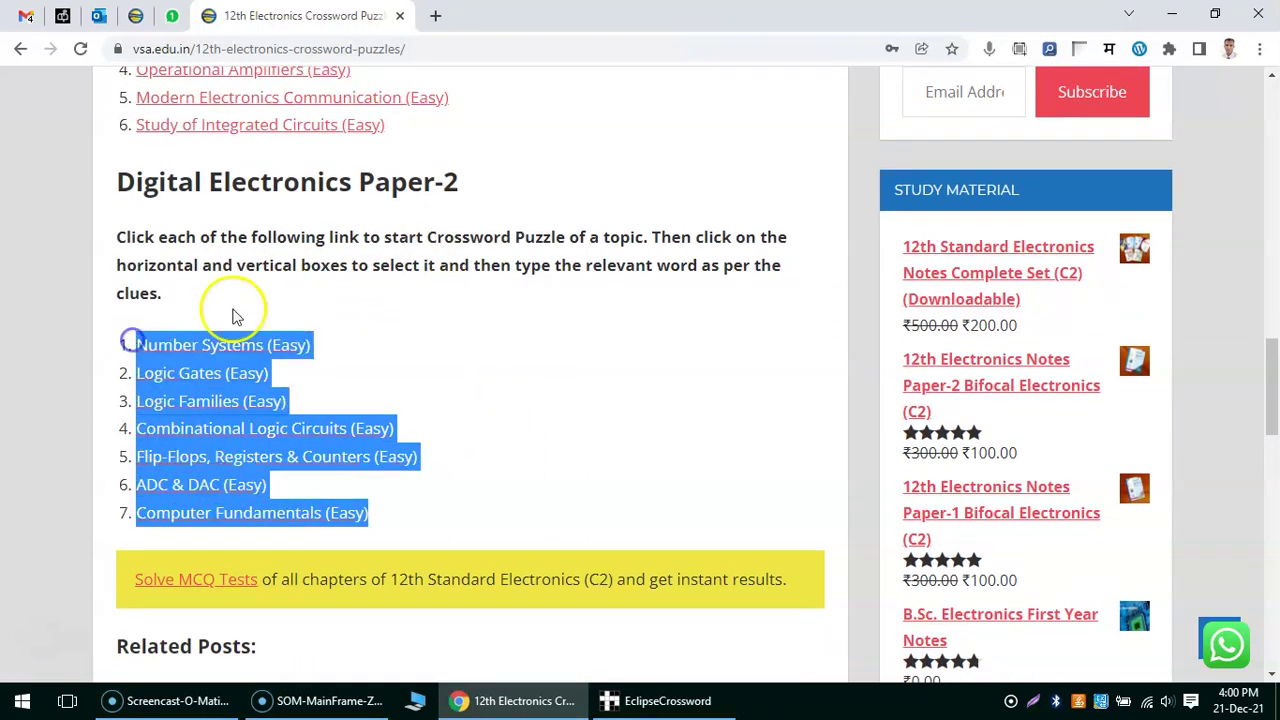
click(342, 255)
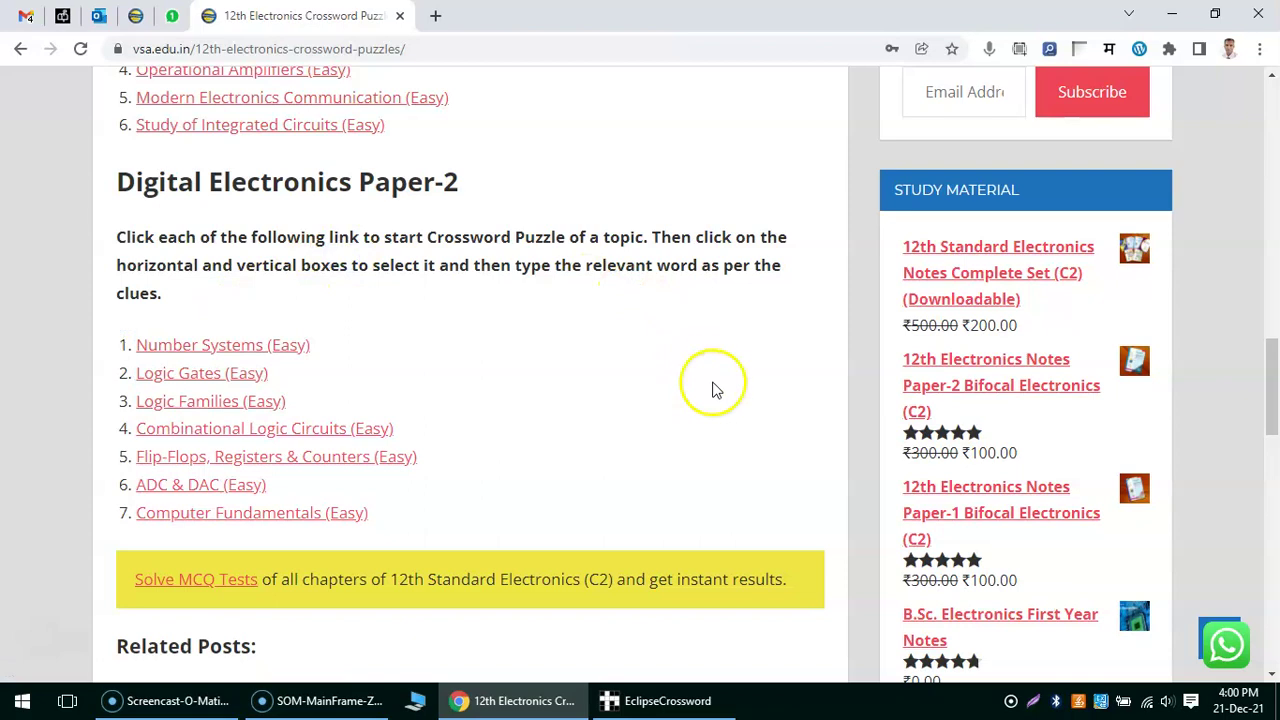
Scroll back up to the top of the article.
scroll(713, 390, down, 1)
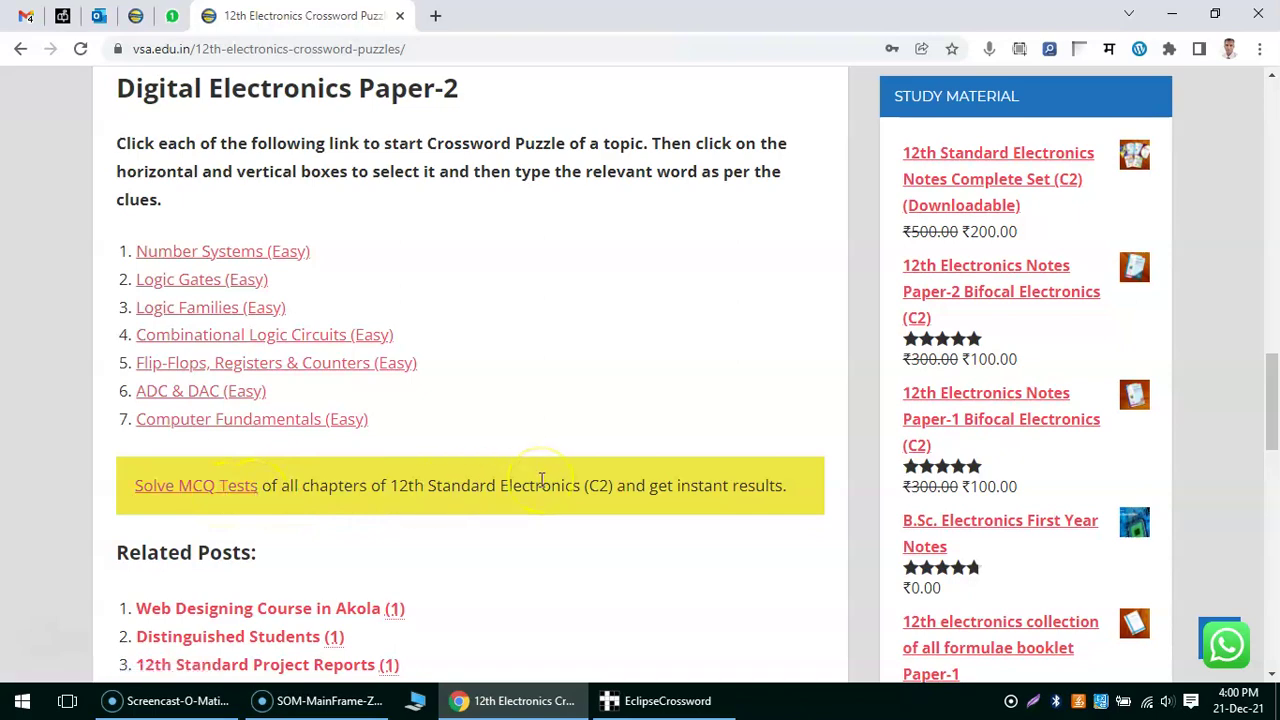
scroll(541, 481, up, 2)
scroll(541, 481, up, 4)
scroll(541, 481, up, 2)
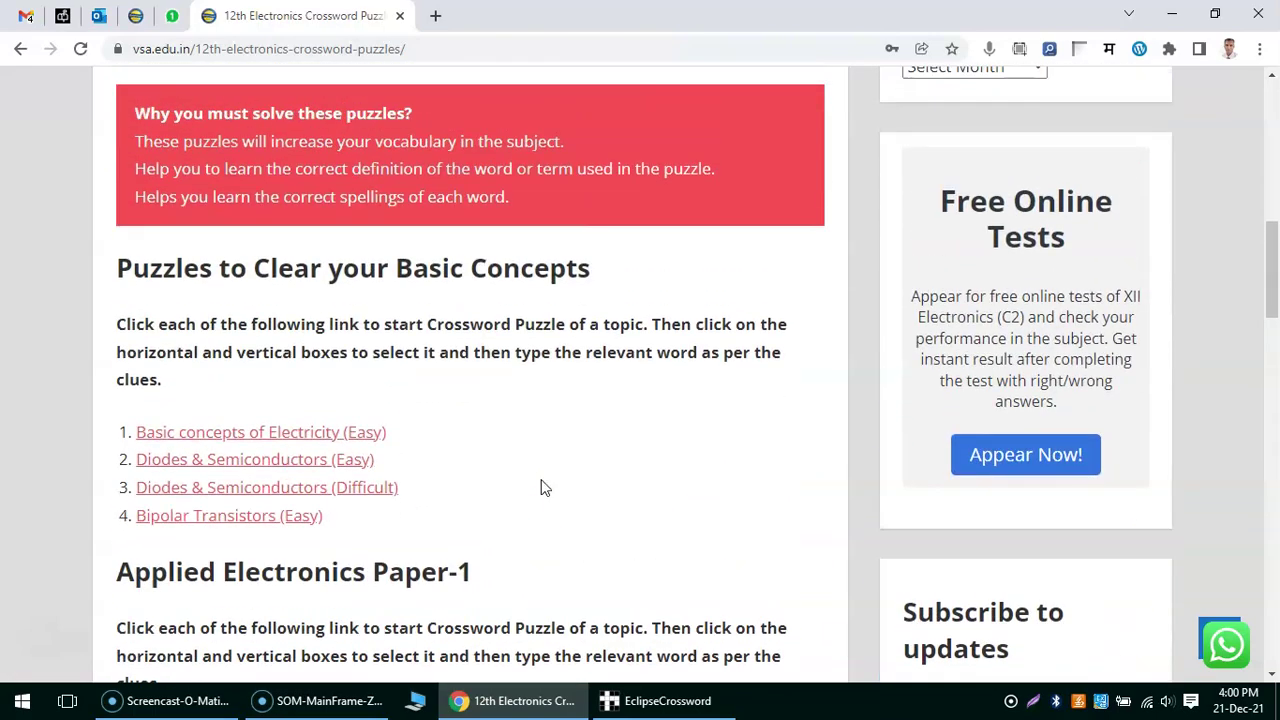
scroll(541, 481, up, 3)
scroll(541, 481, up, 2)
scroll(541, 481, up, 3)
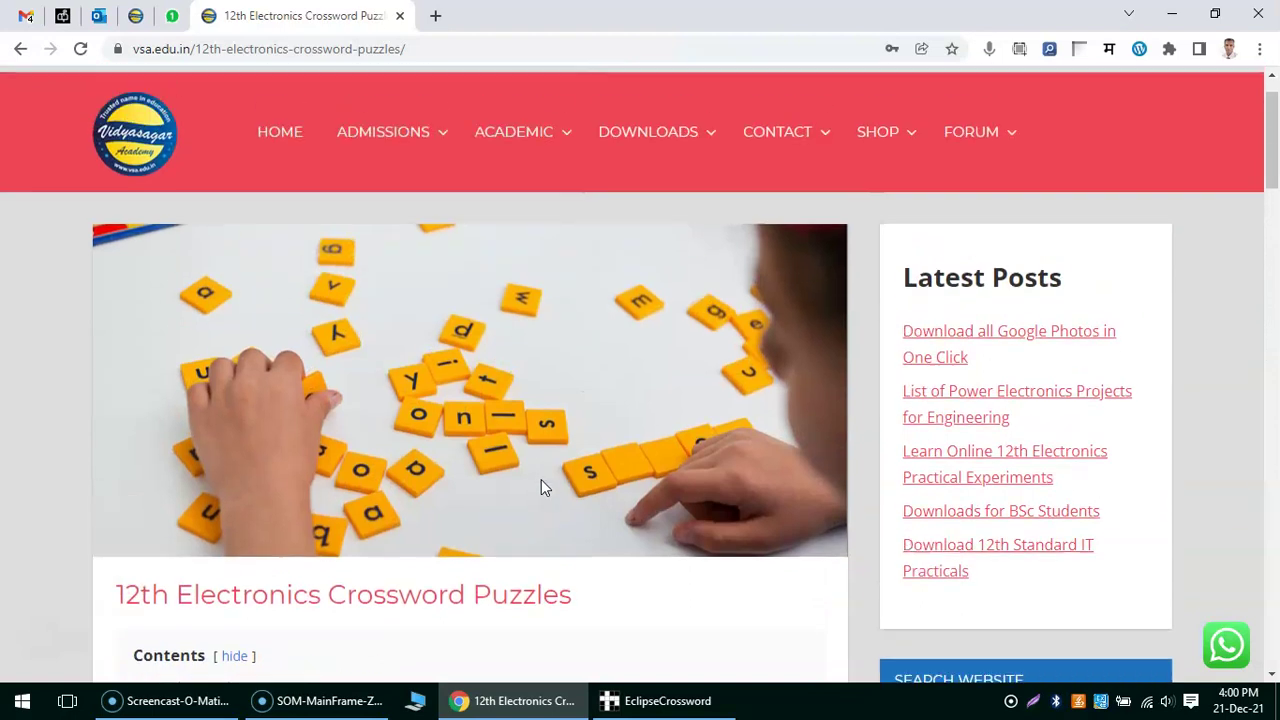
scroll(541, 479, up, 1)
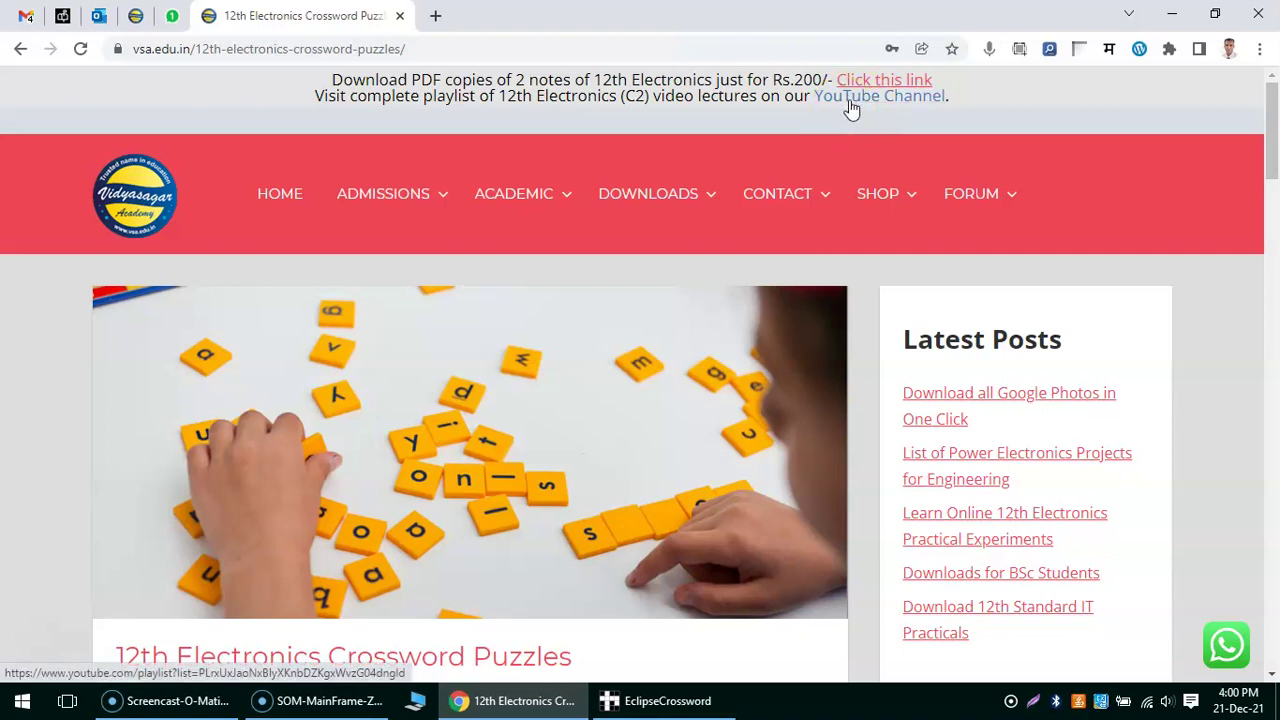
click(860, 106)
click(874, 84)
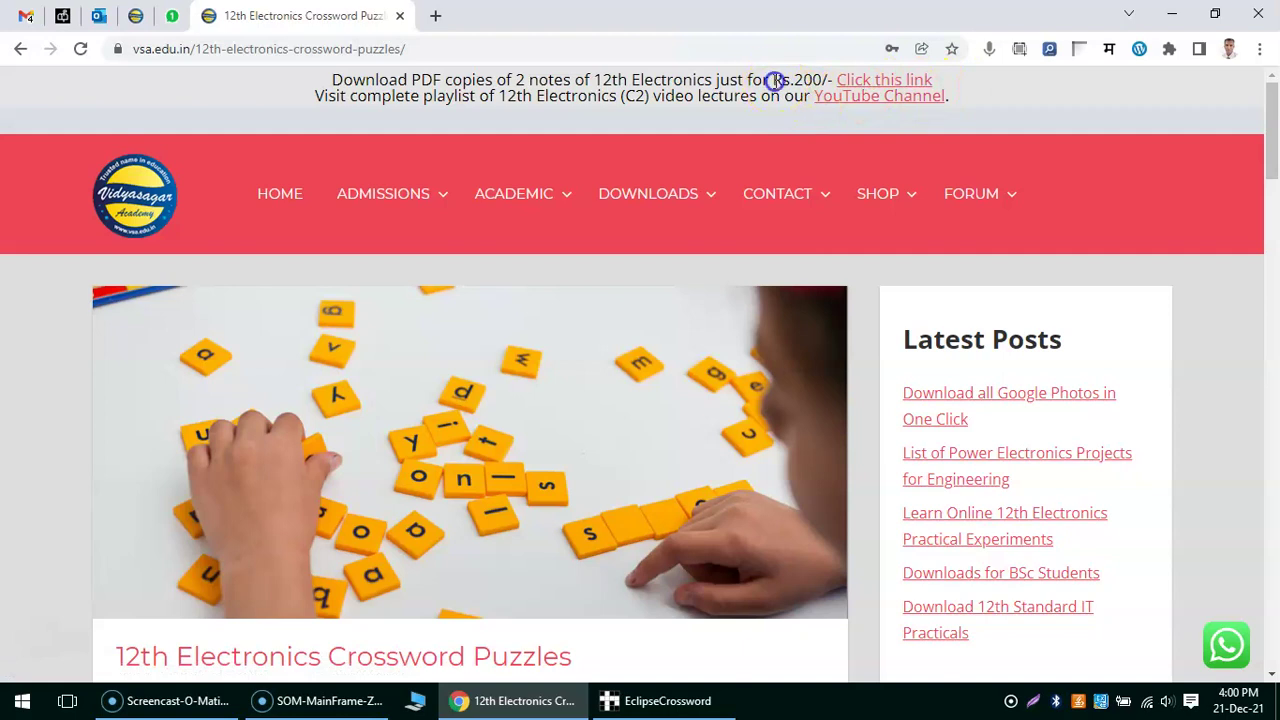
drag(775, 80, 828, 80)
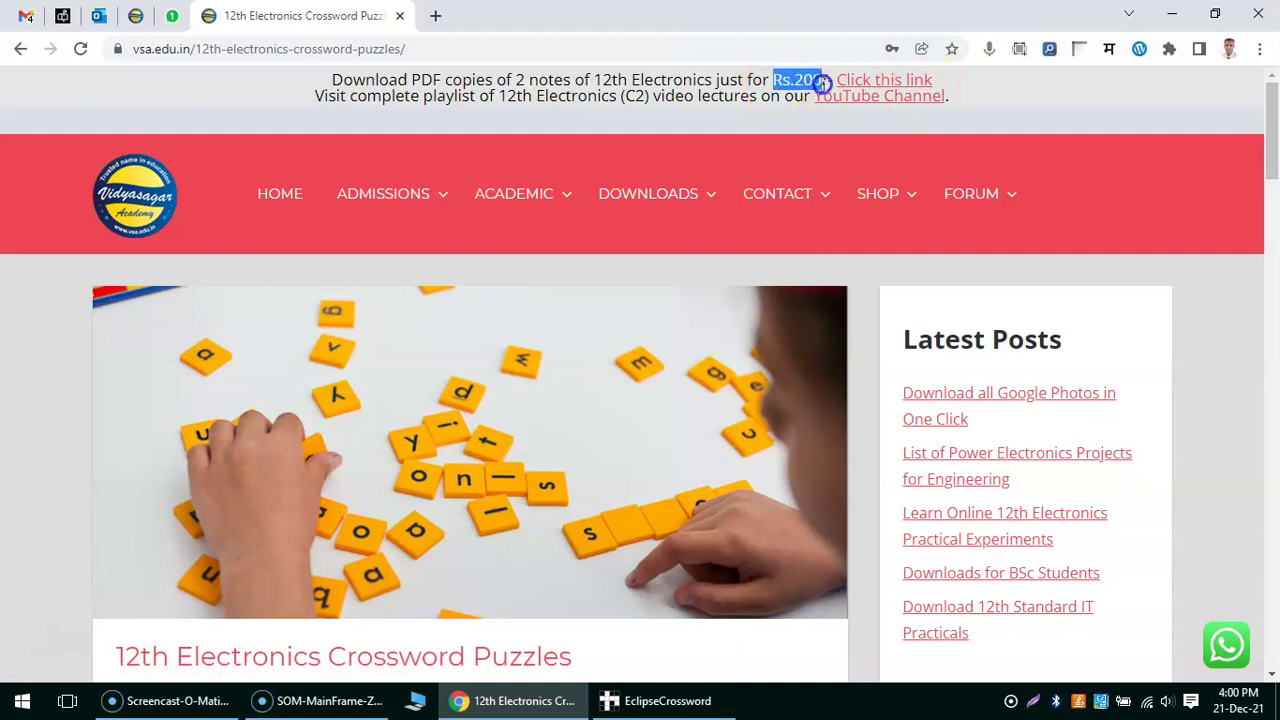
click(785, 163)
drag(1273, 168, 1273, 178)
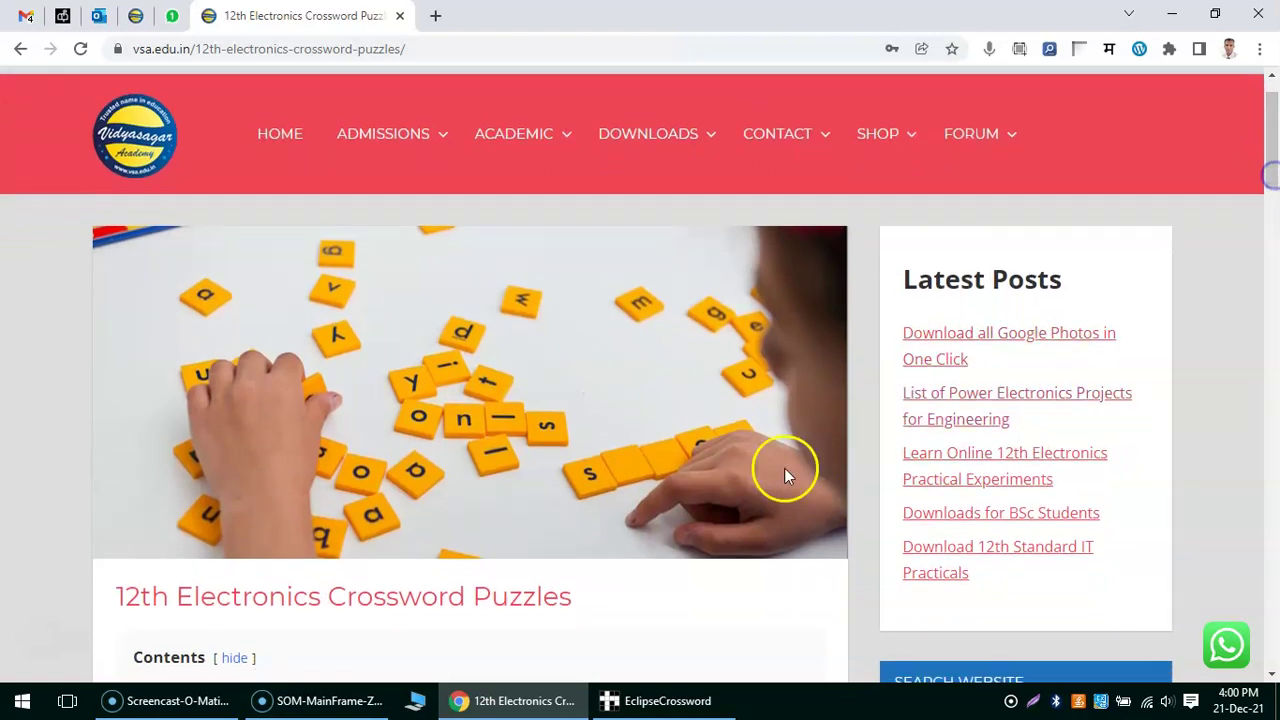
scroll(663, 526, down, 1)
scroll(666, 526, down, 2)
scroll(672, 527, down, 2)
scroll(672, 527, down, 3)
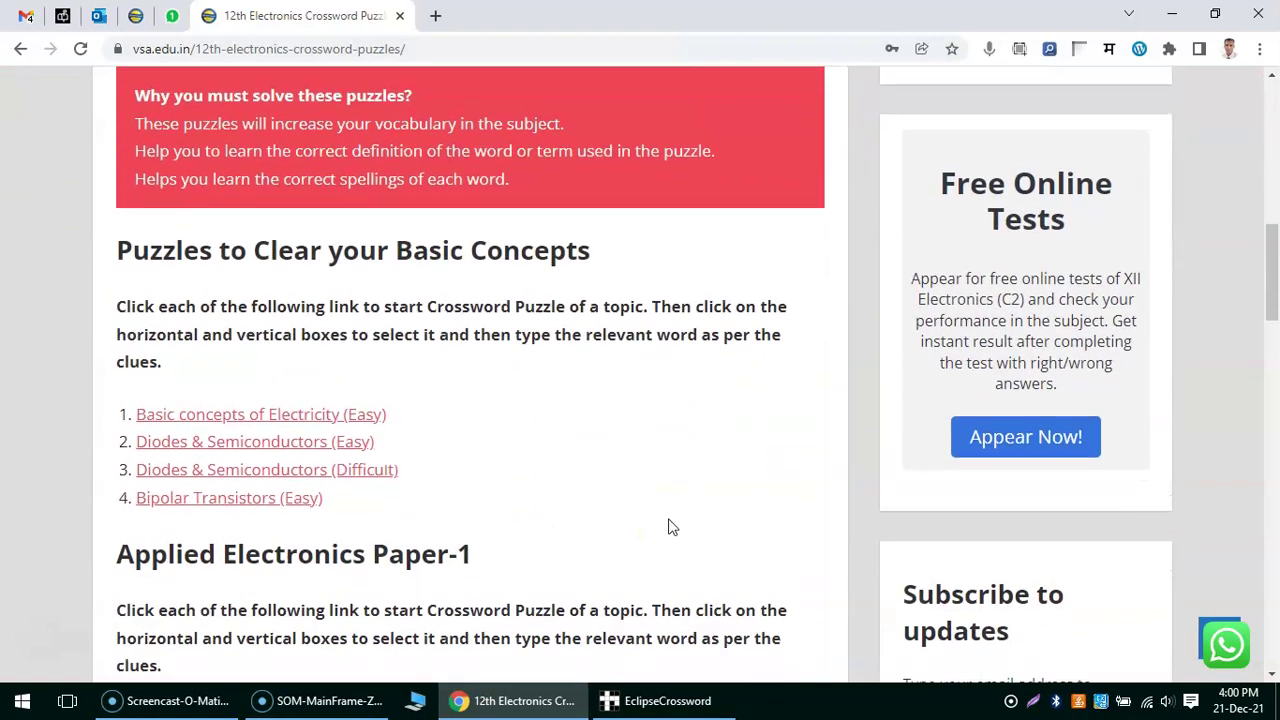
Open the Transducers (Easy) puzzle under Applied Electronics Paper-1 and zoom the page to 110%.
scroll(672, 527, down, 2)
scroll(672, 527, down, 1)
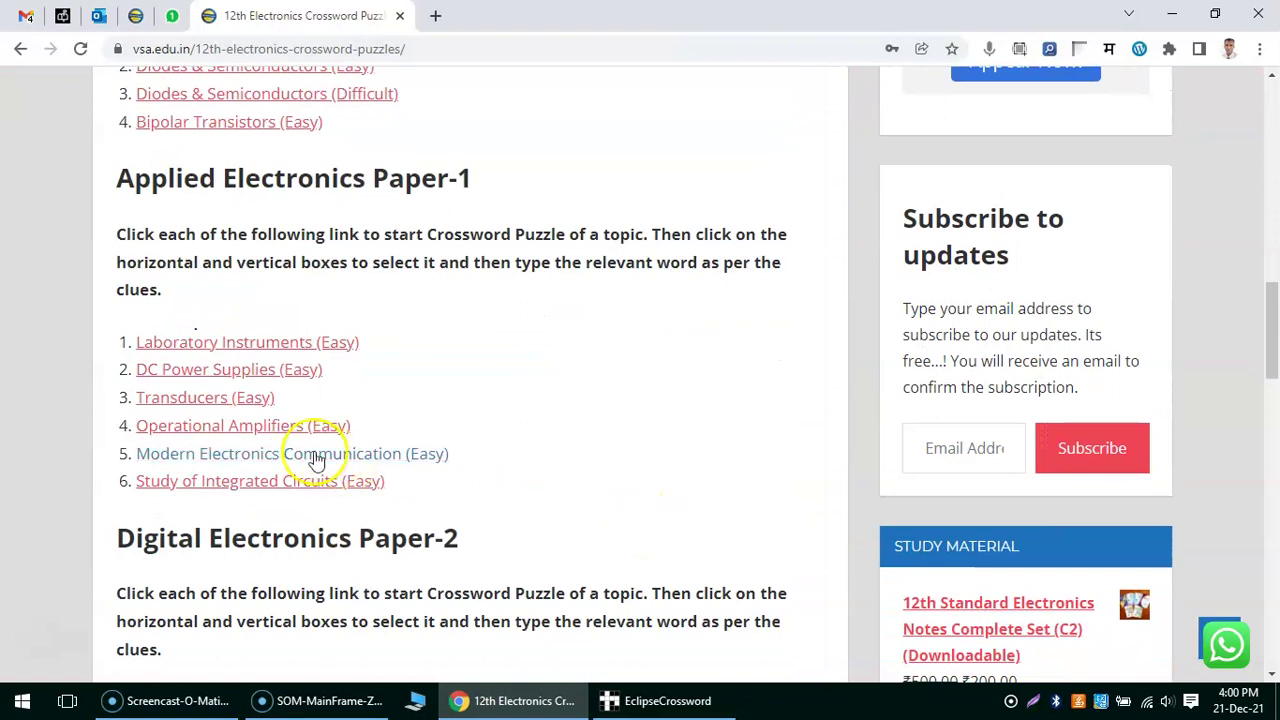
click(256, 410)
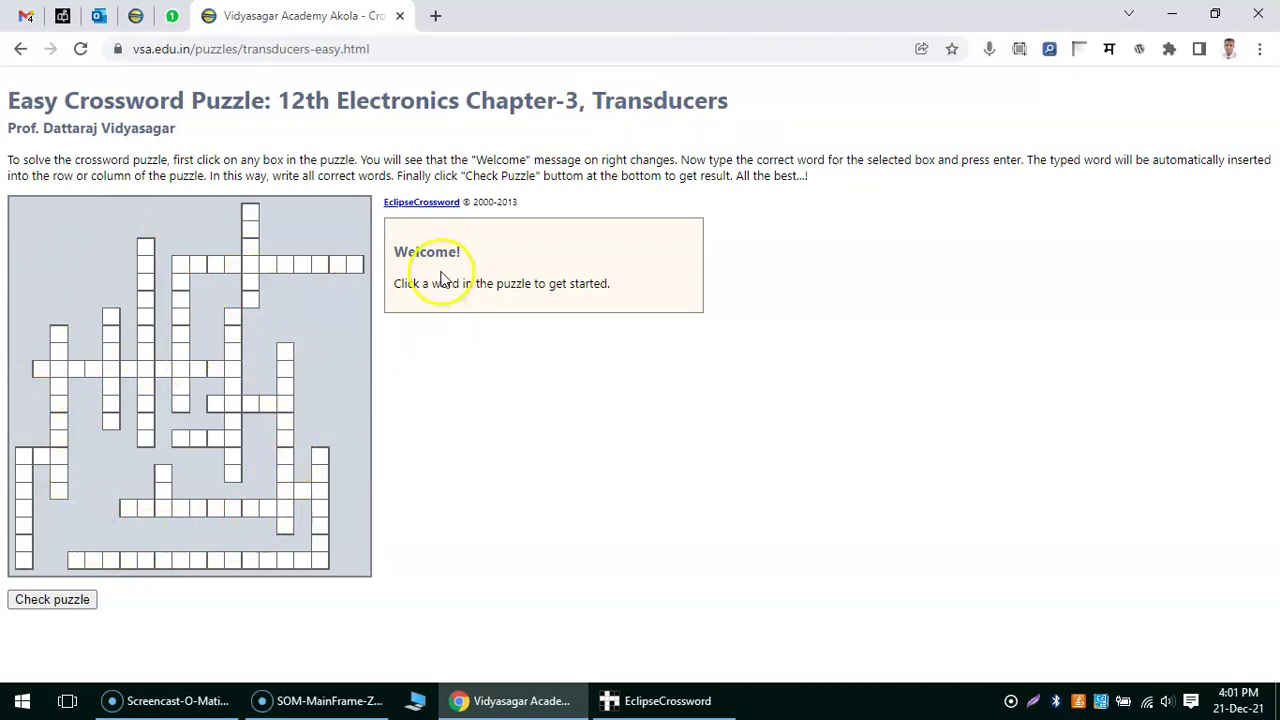
key(ctrl+plus)
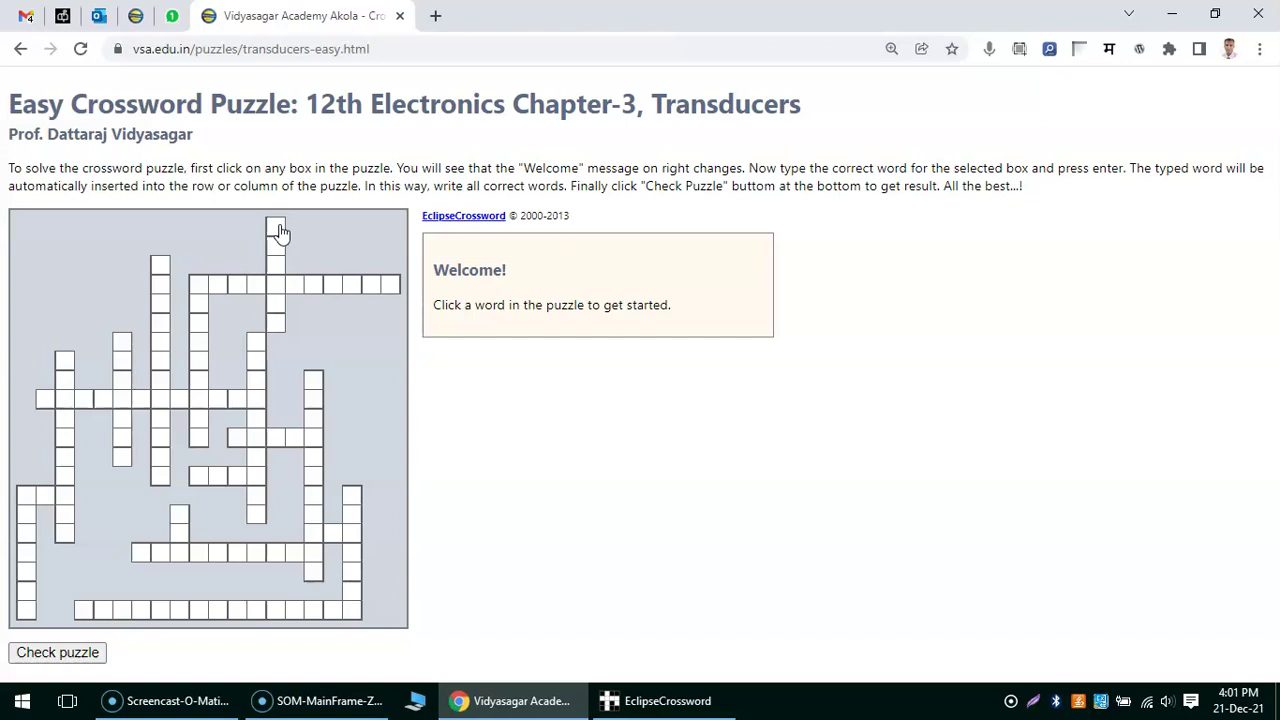
Enter ACTIVE in the six-letter down word at the grid top, then restore normal zoom.
click(276, 228)
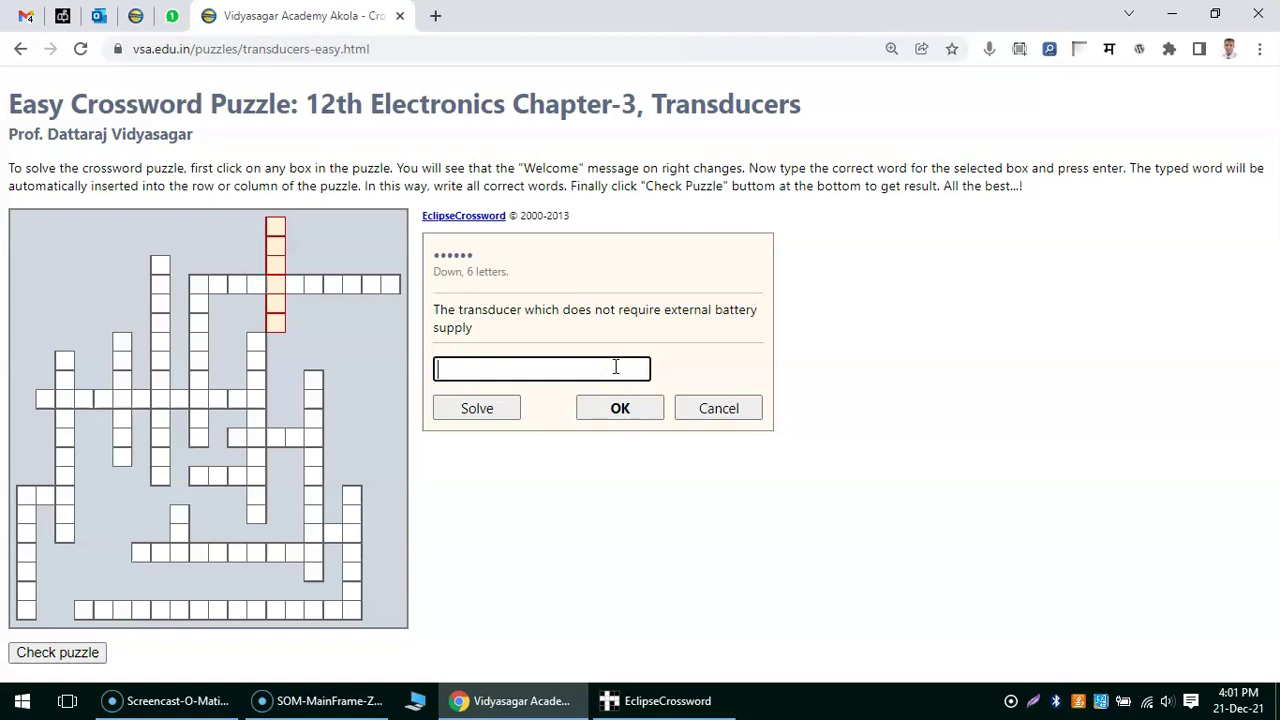
text(ACTIVE)
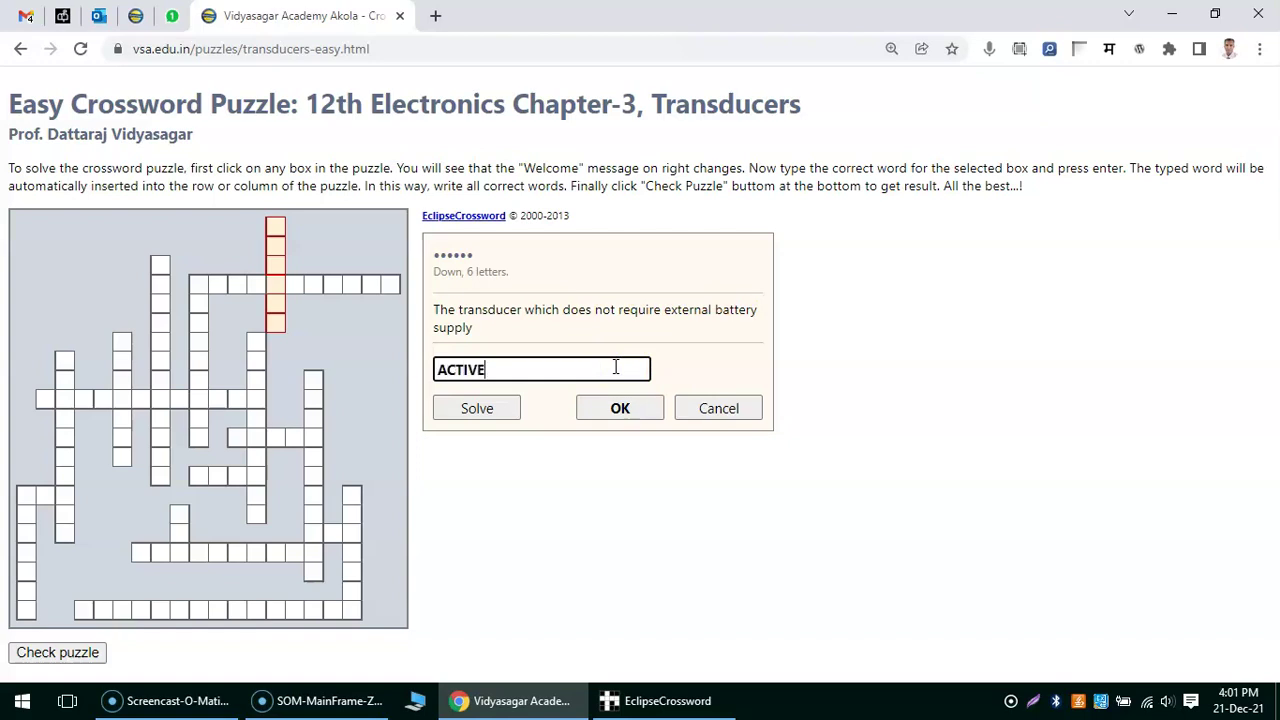
key(Return)
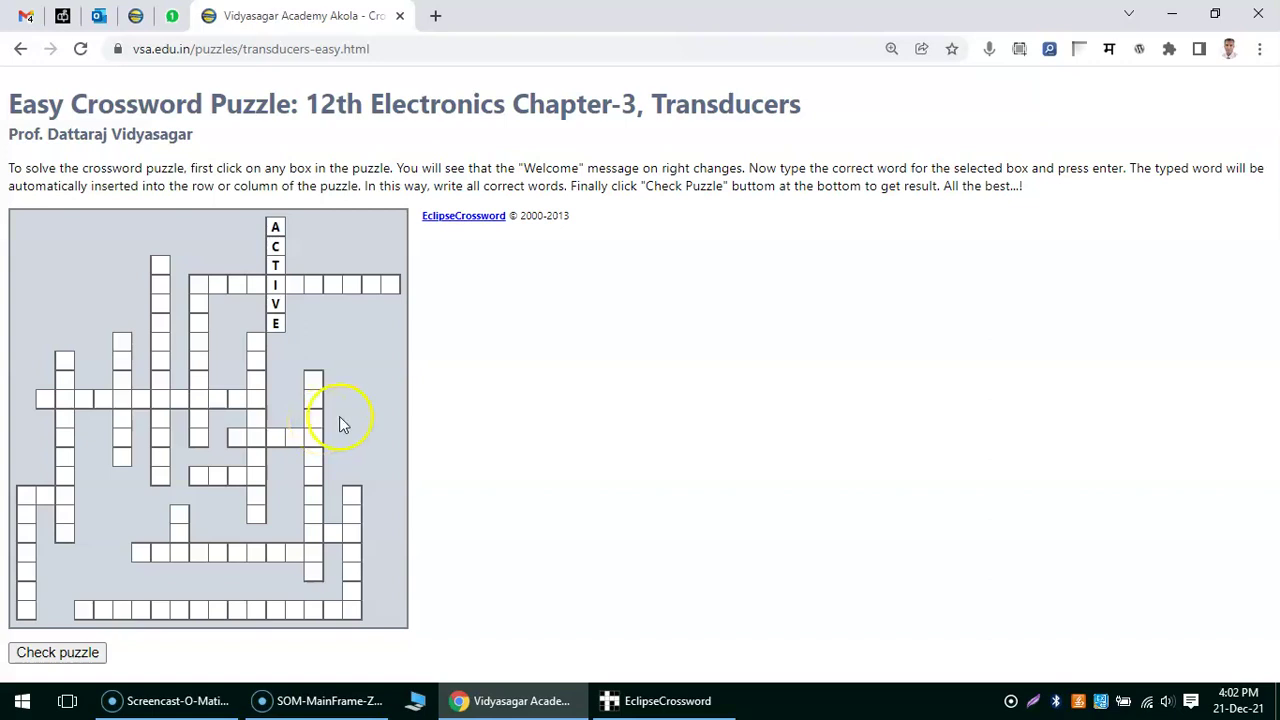
key(ctrl+minus)
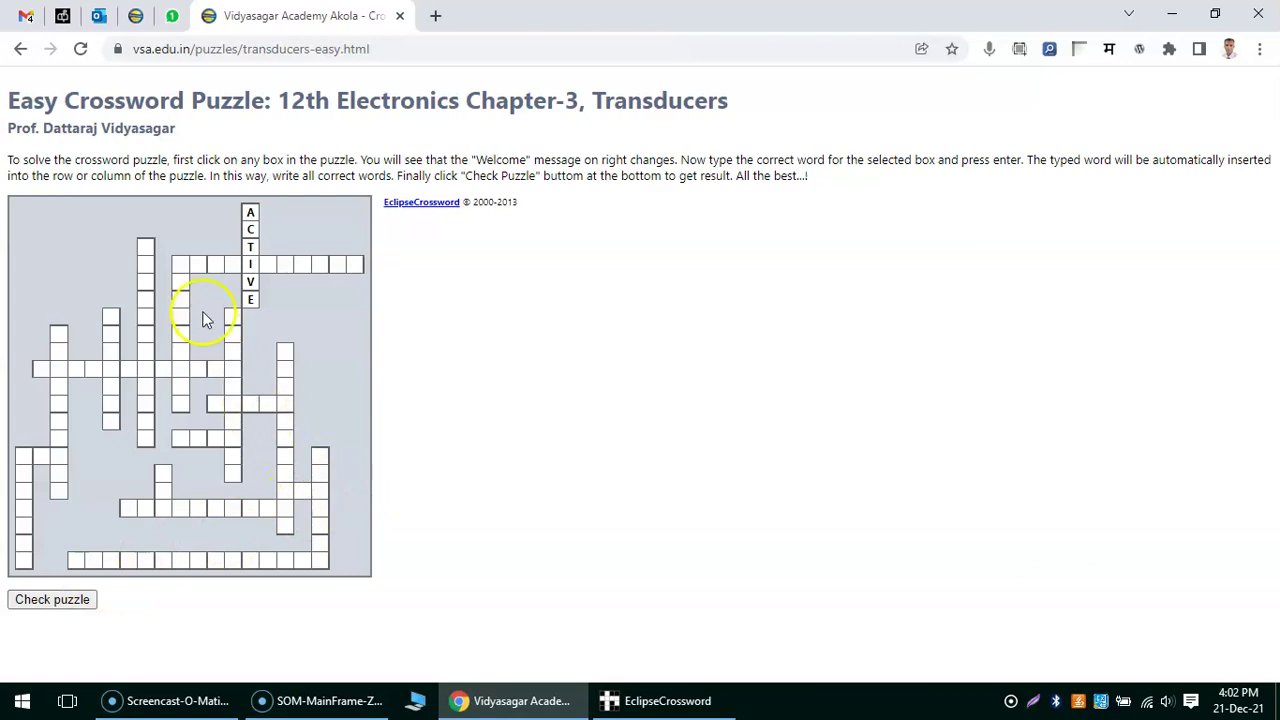
Zoom to 125% and enter STRAINGAUGE in the eleven-letter across word crossing ACTIVE.
key(ctrl+plus)
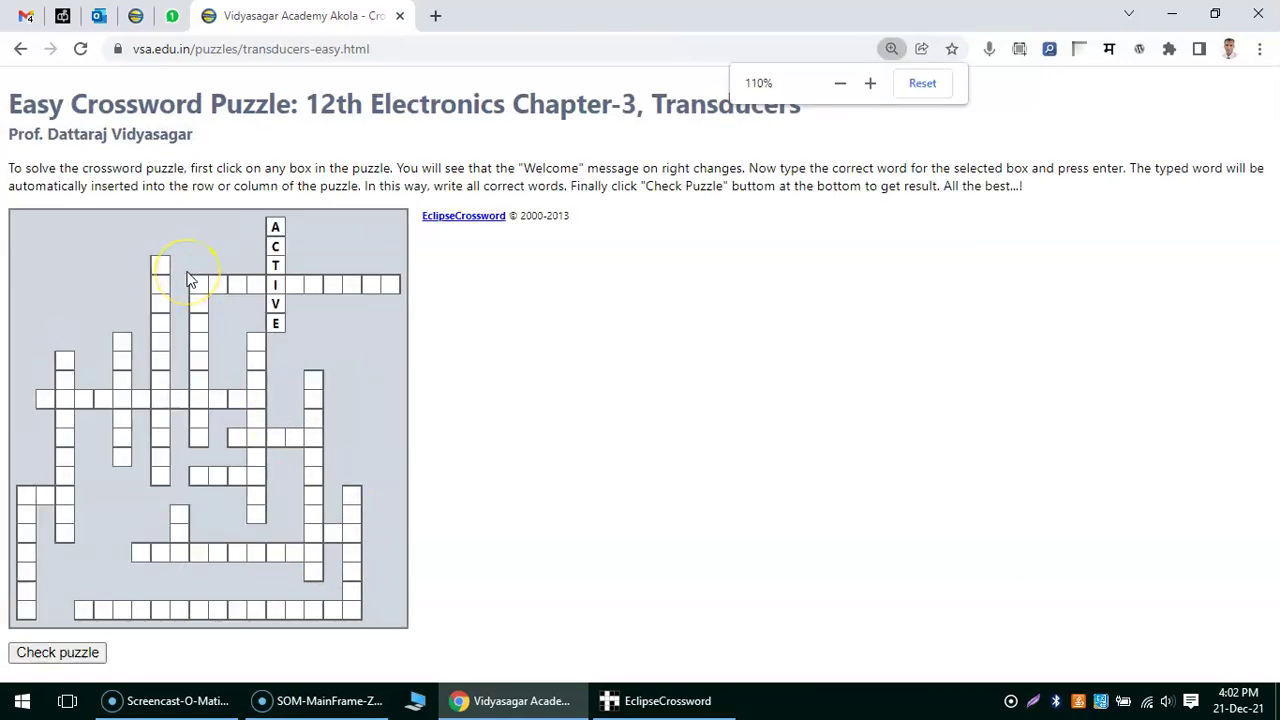
key(ctrl+plus)
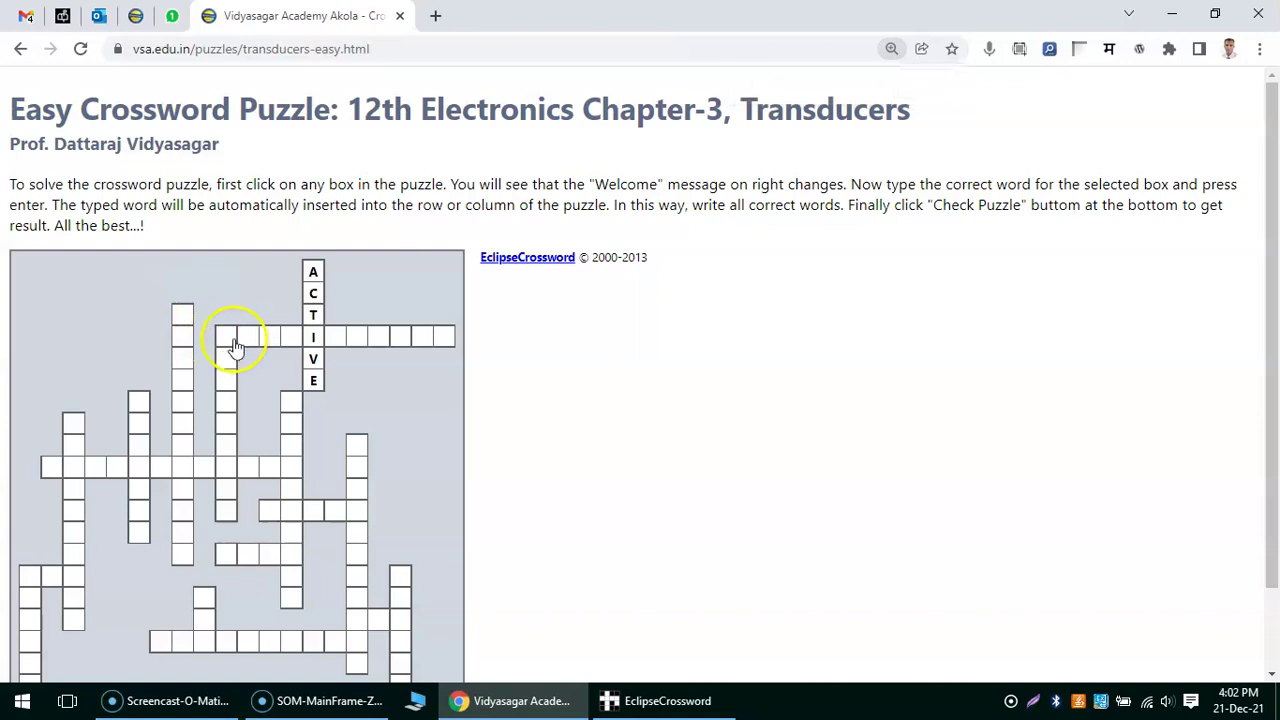
click(227, 343)
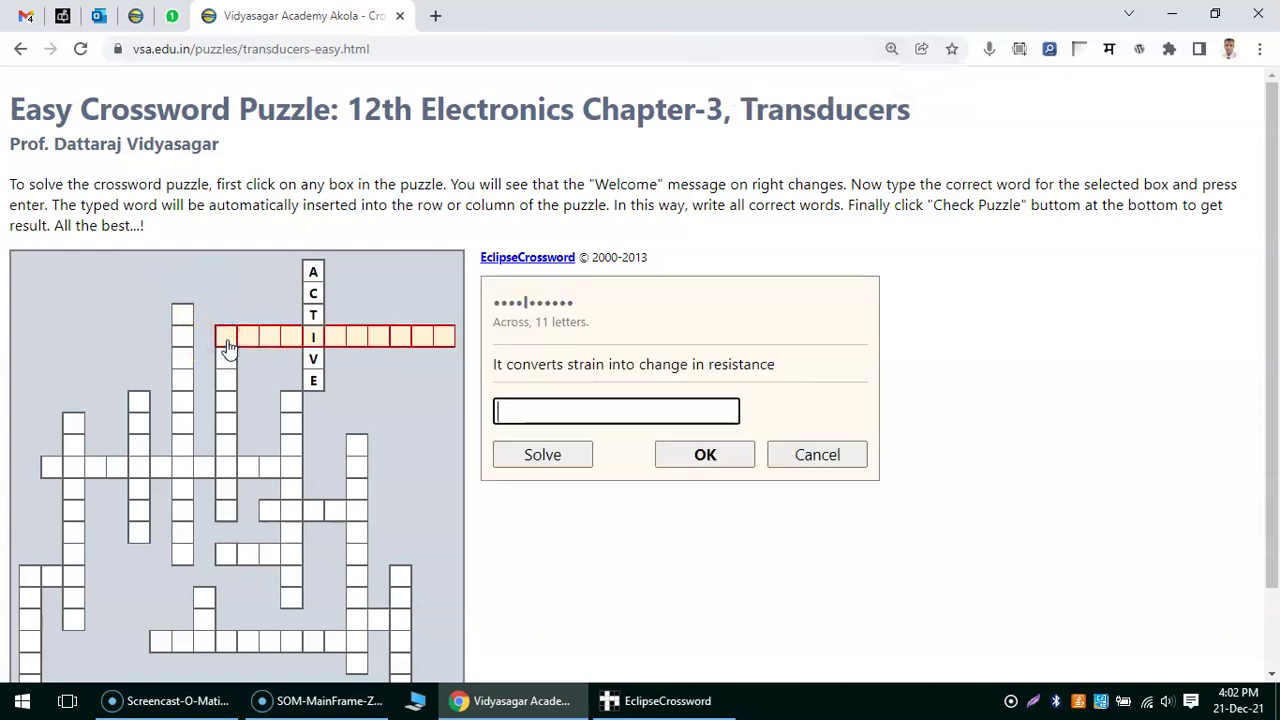
click(227, 345)
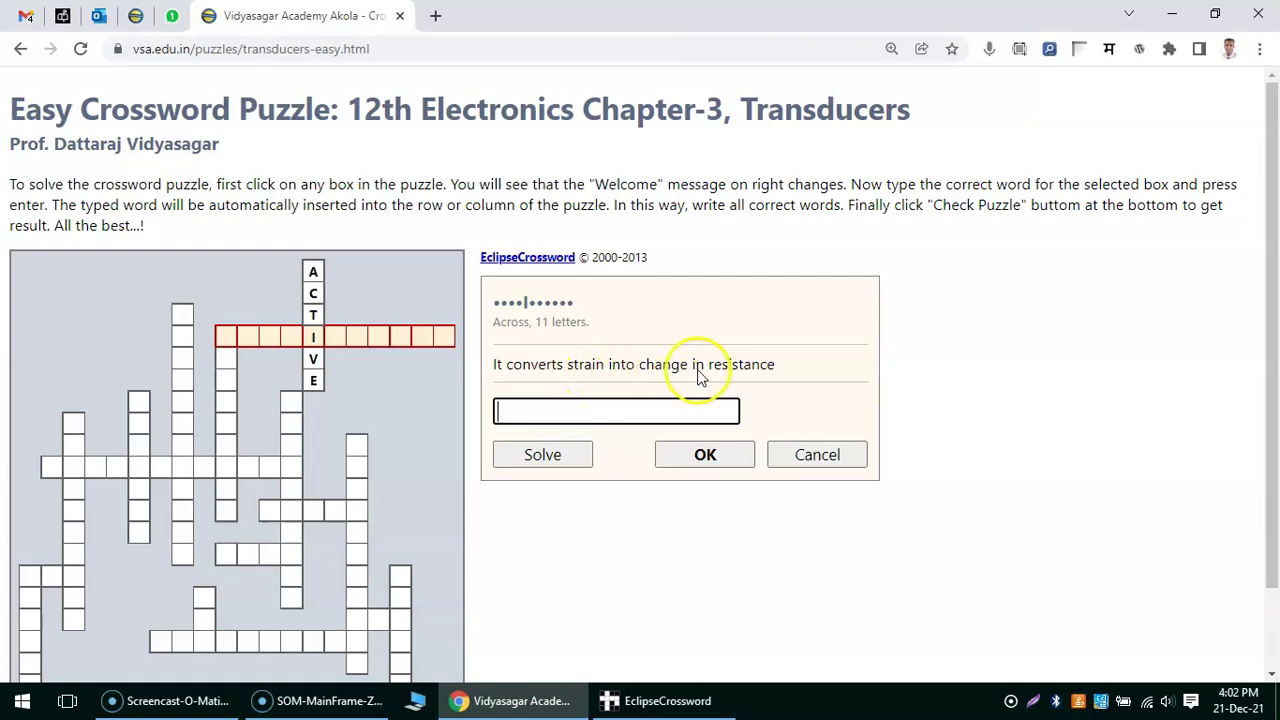
click(645, 410)
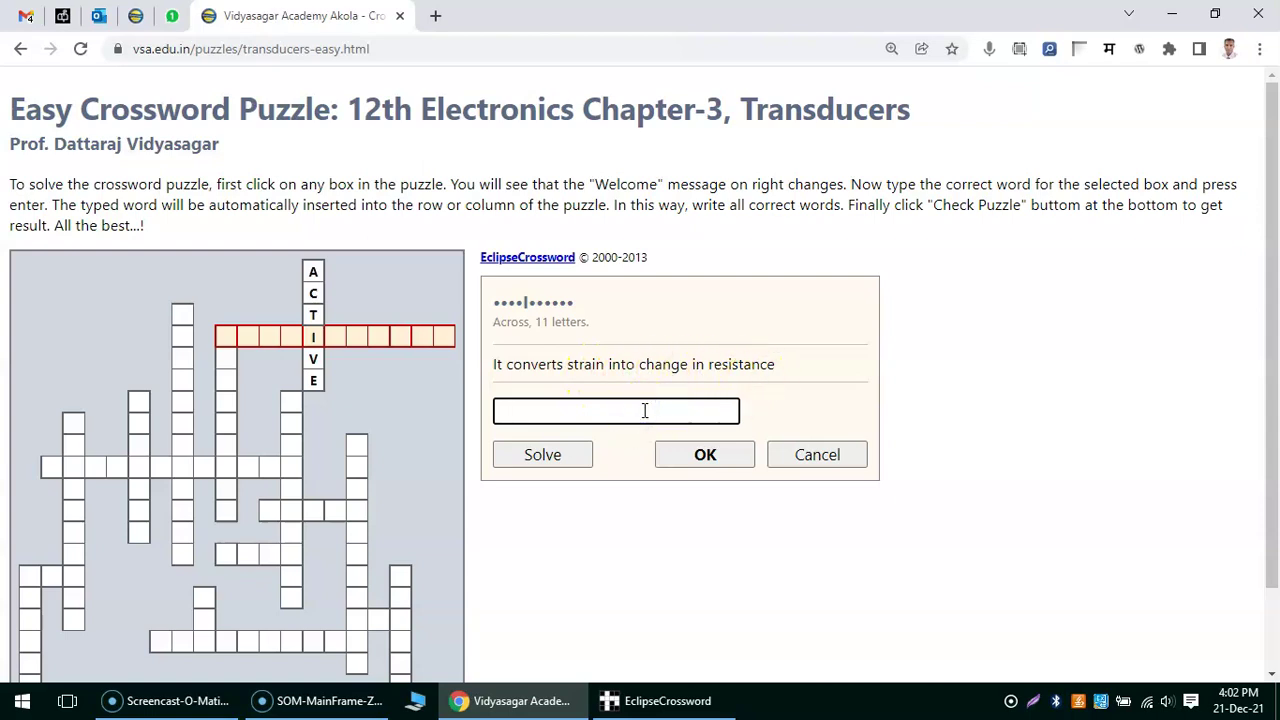
text(STRAINGAUGE)
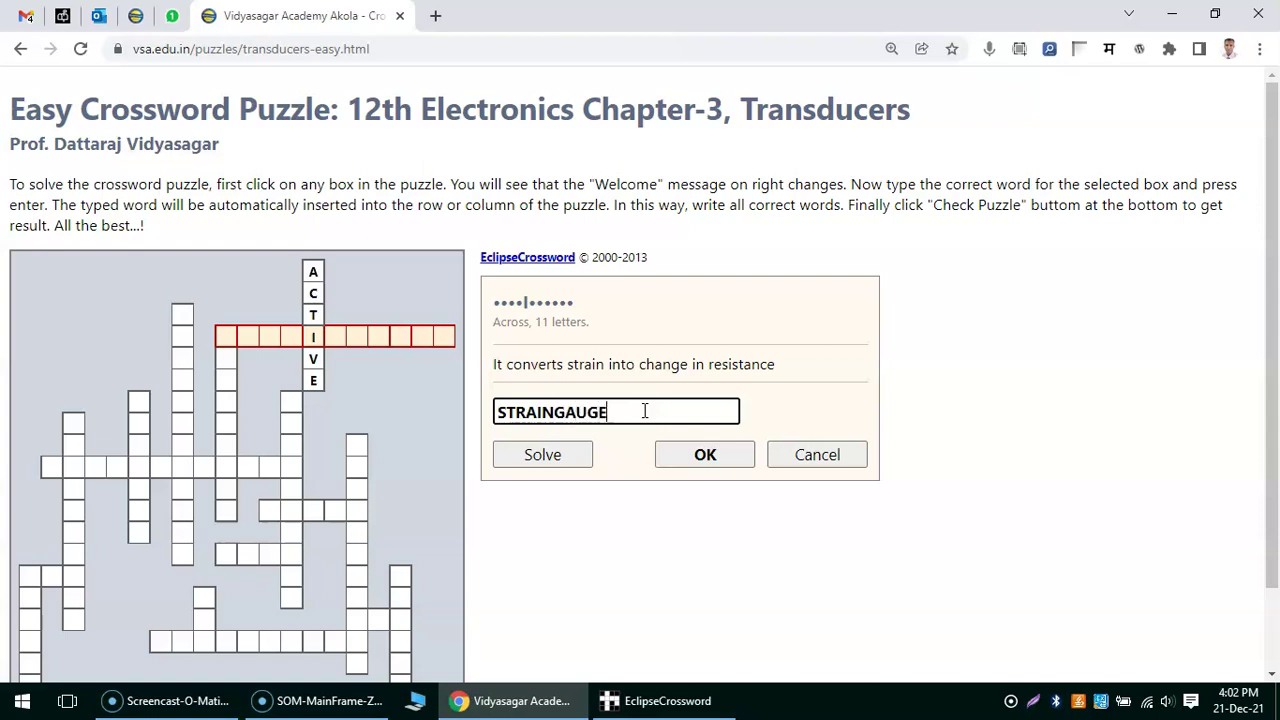
key(Return)
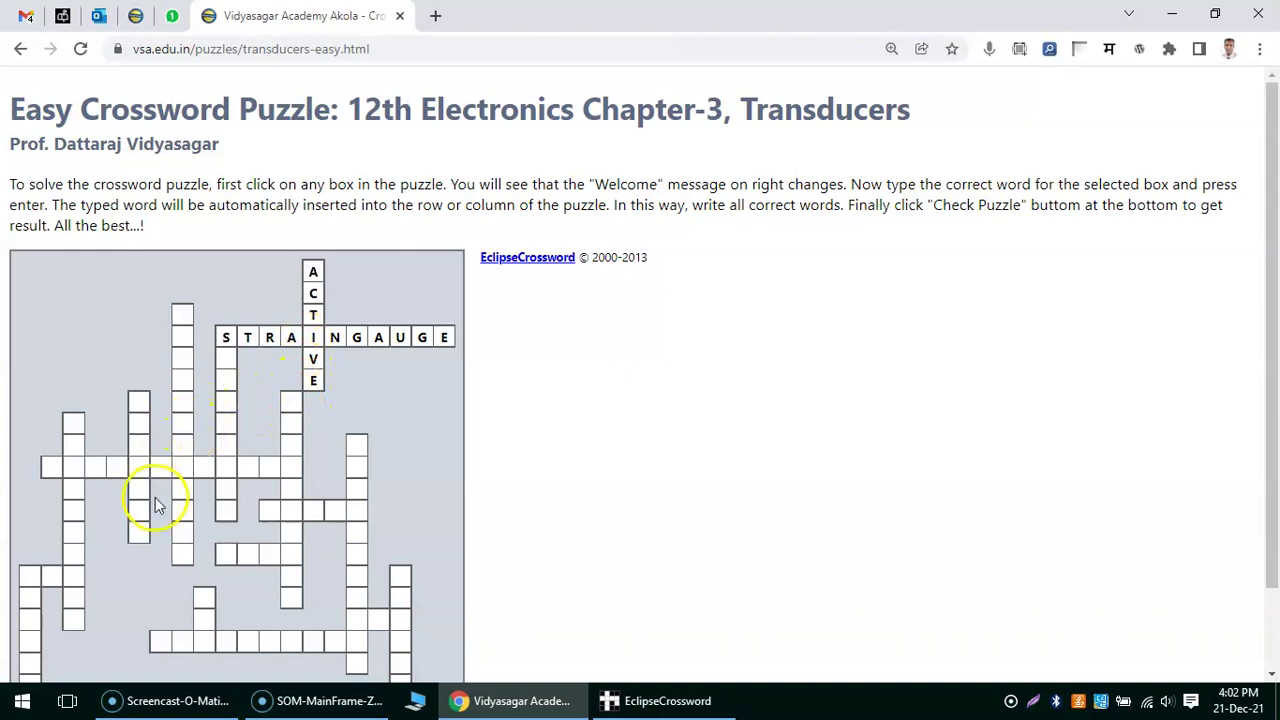
Enter NTC in the three-letter down word in the lower grid.
scroll(158, 500, down, 2)
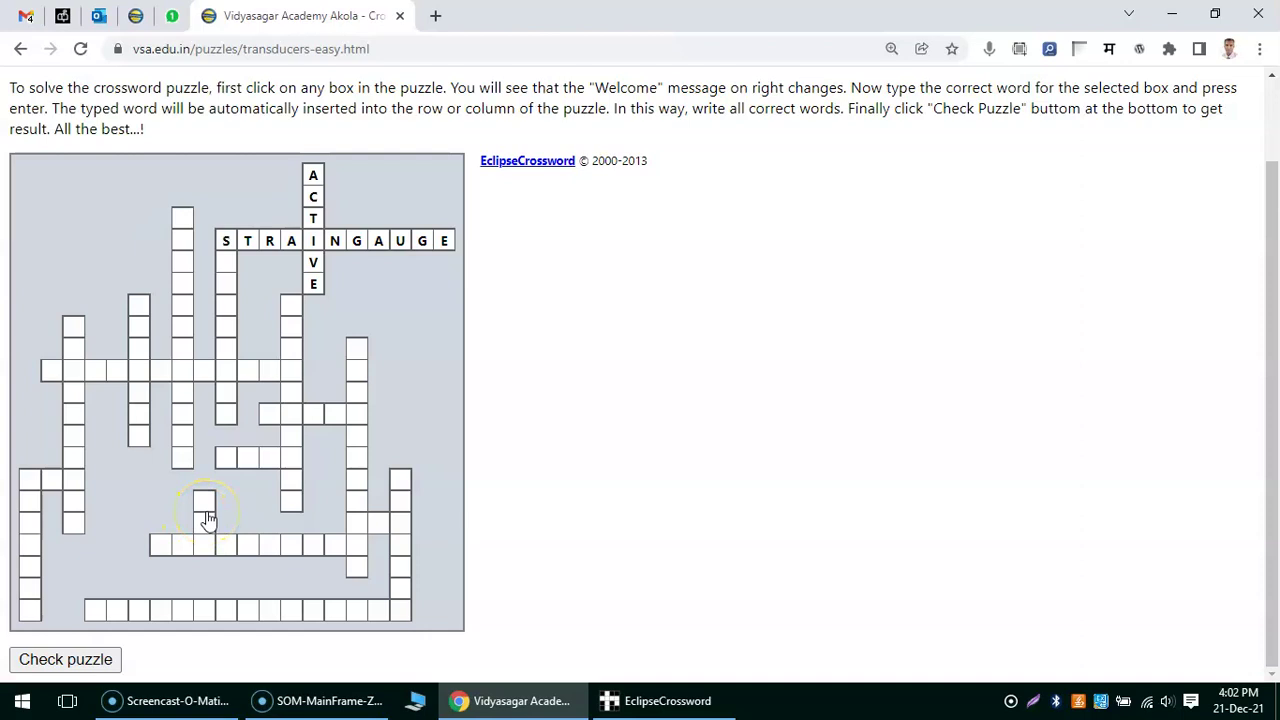
click(207, 512)
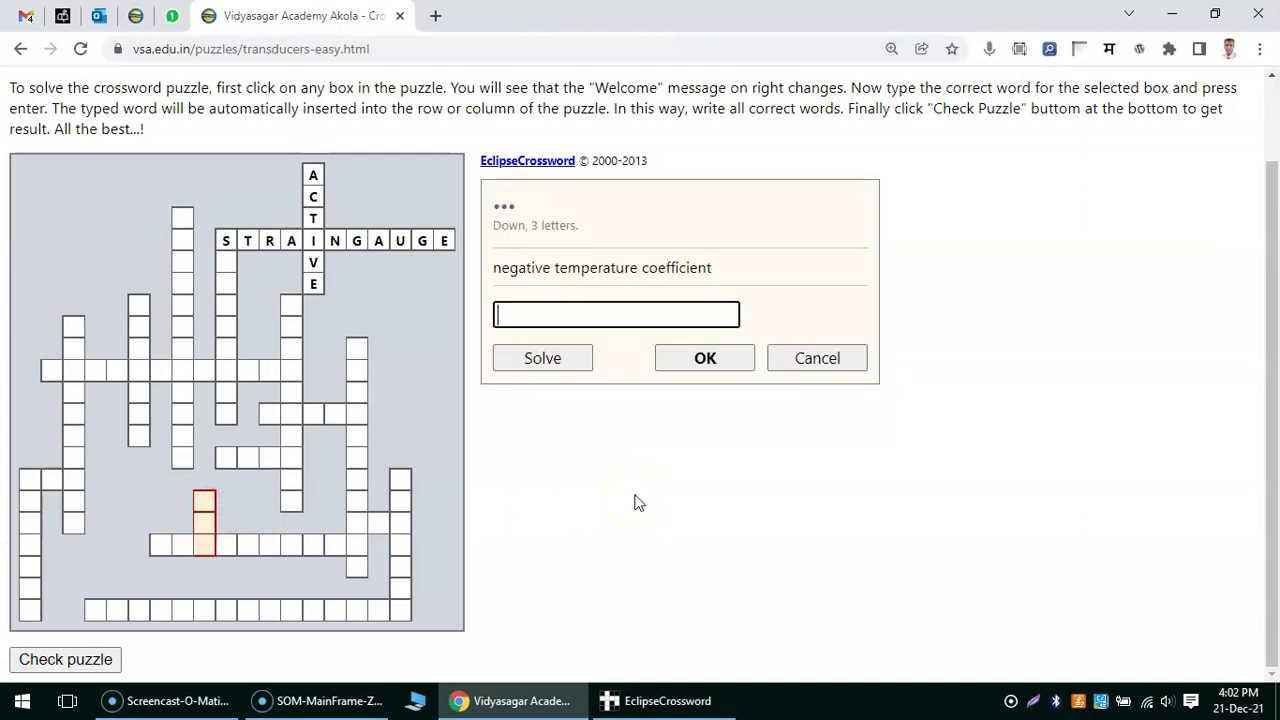
click(611, 318)
text(NTC)
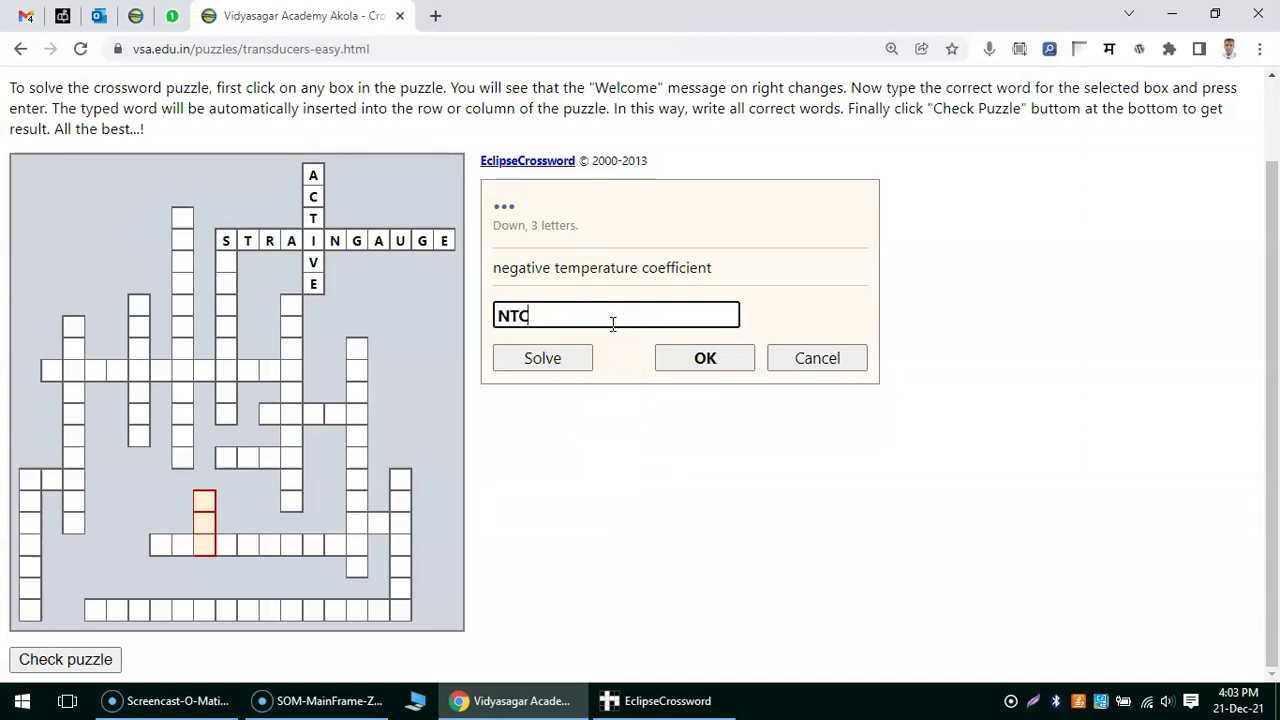
key(Return)
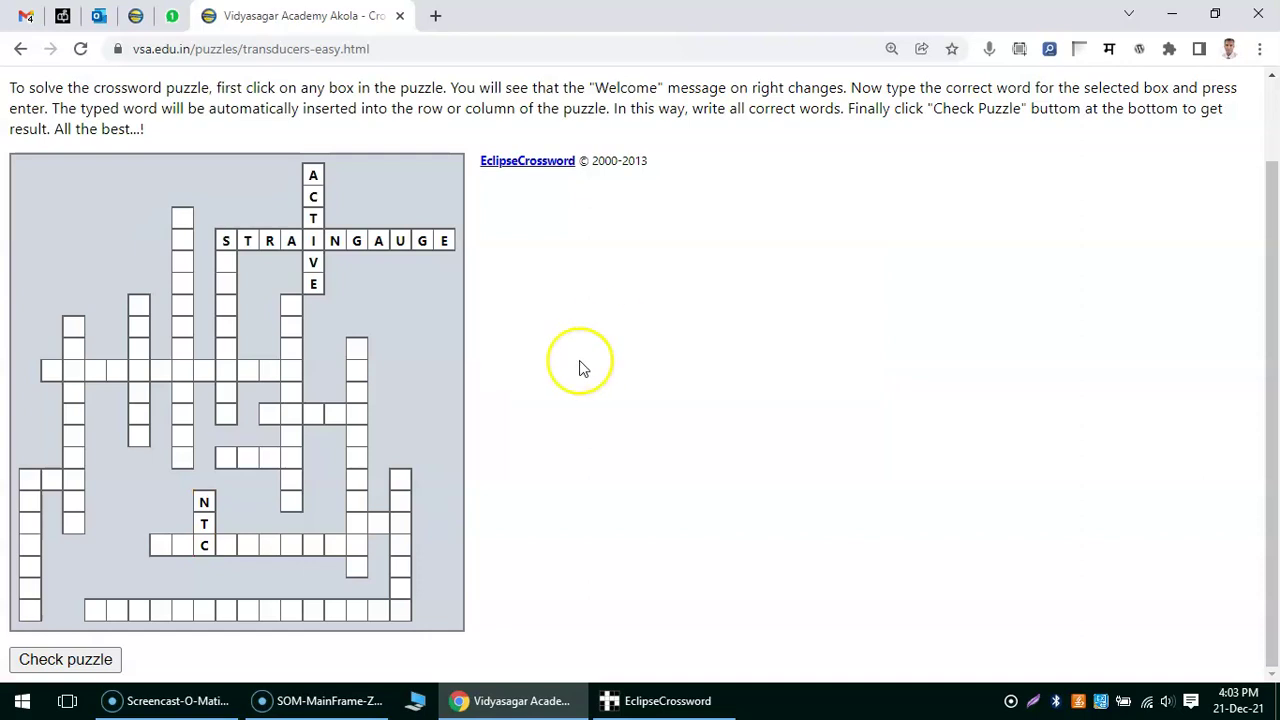
Enter LVDT in the four-letter across word.
click(228, 463)
text(LVDT)
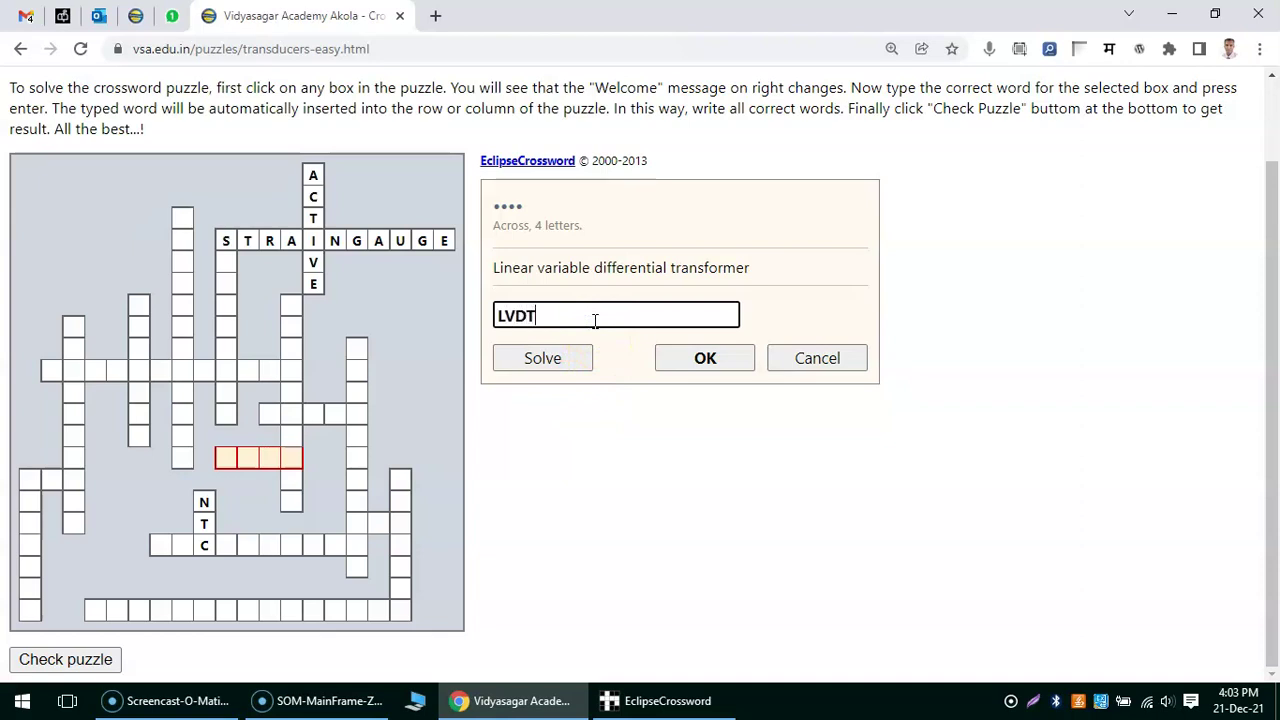
key(Return)
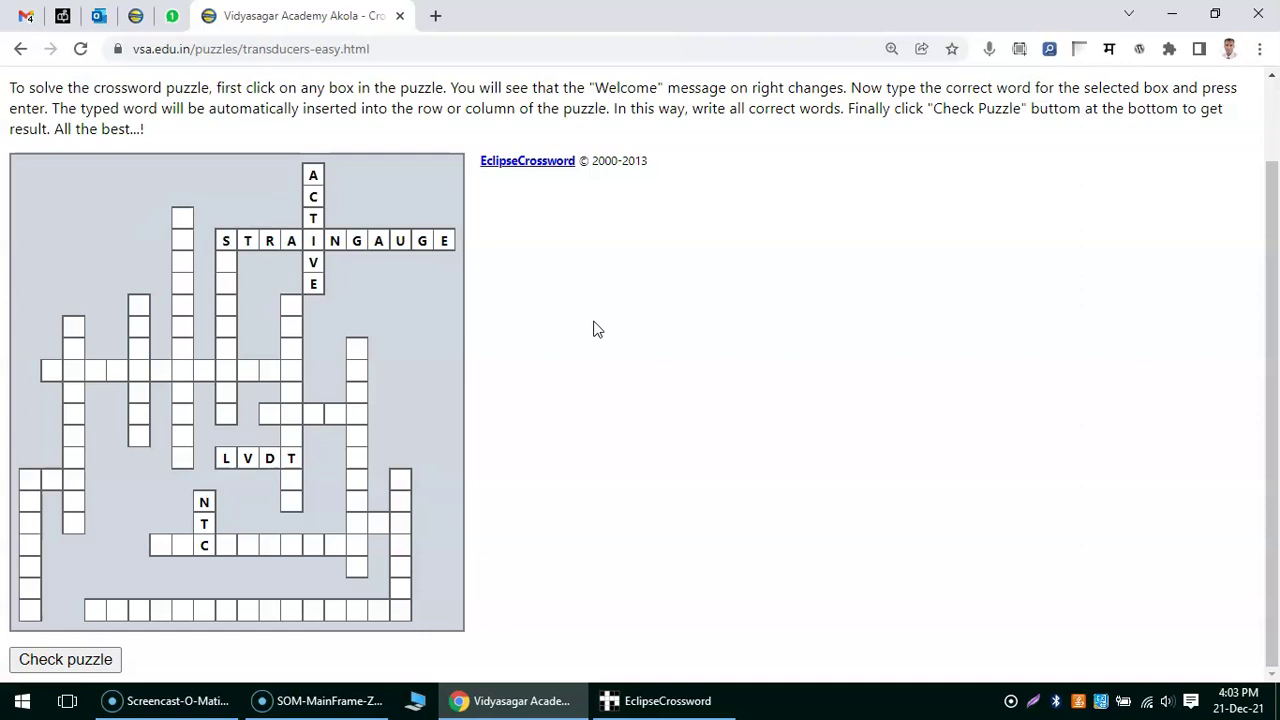
drag(591, 335, 585, 497)
Zoom out, go back to the 12th Electronics Crossword Puzzles list, and scroll down through it.
key(ctrl+minus)
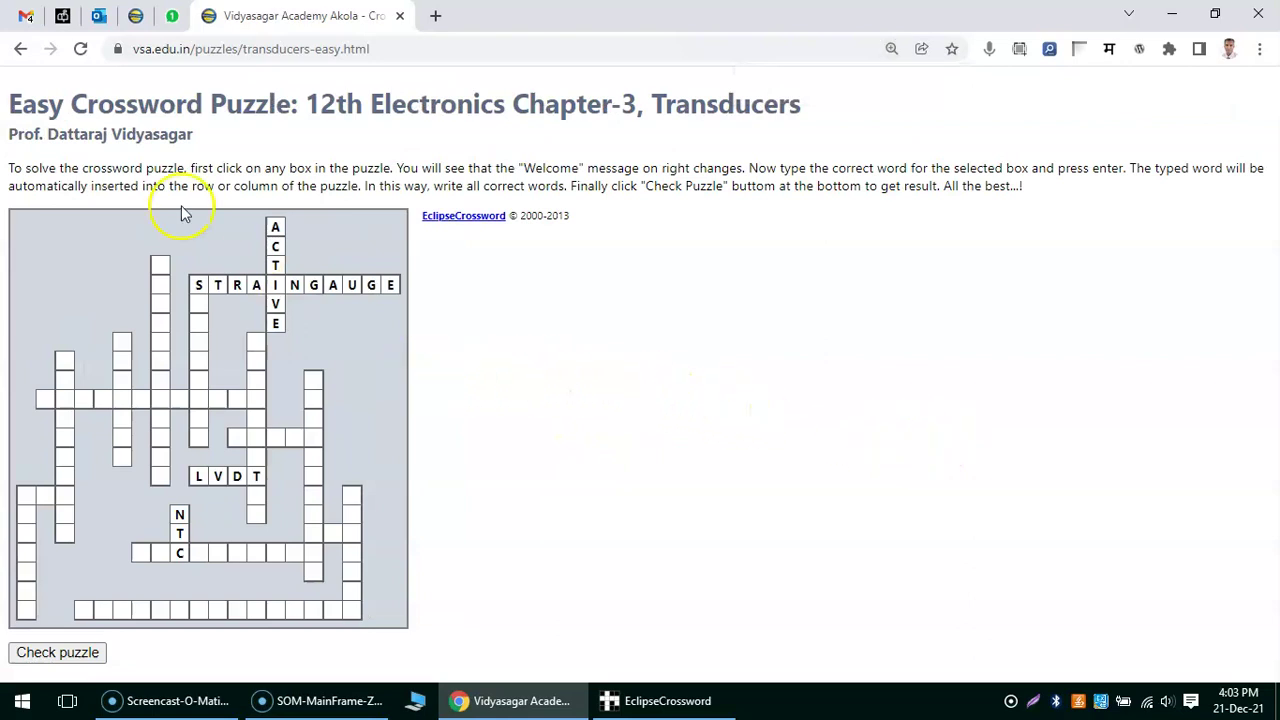
click(21, 49)
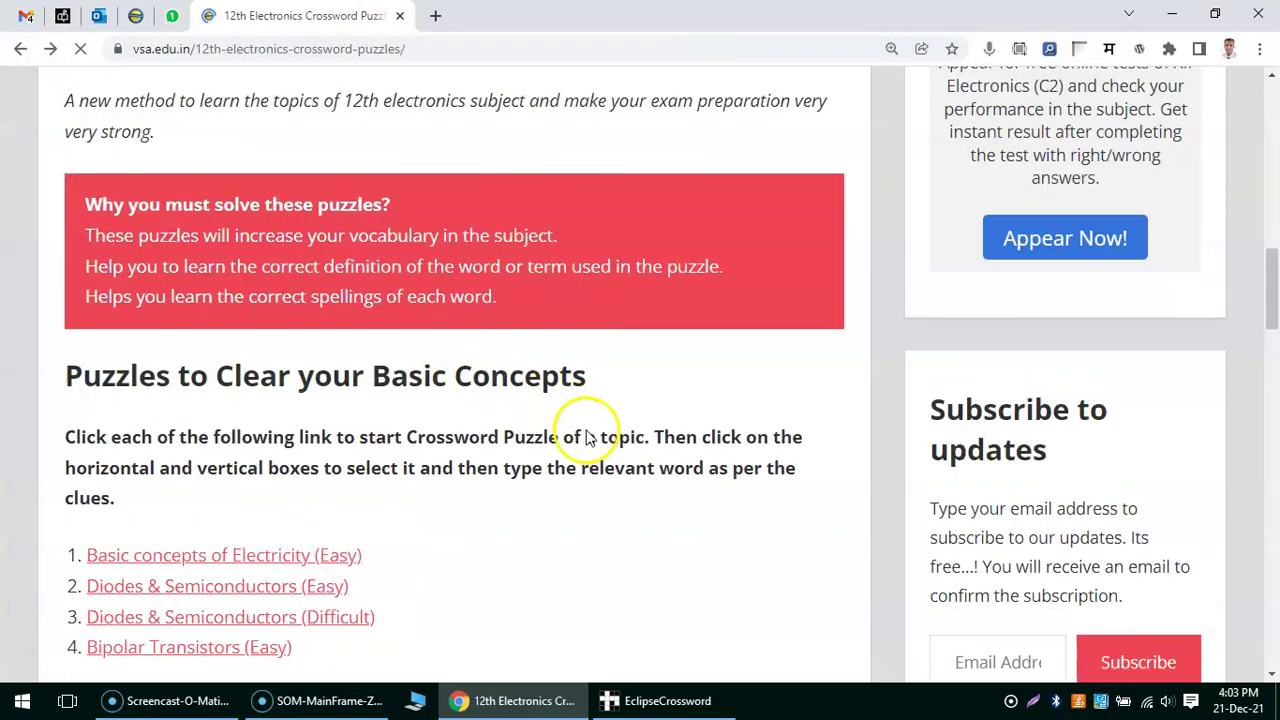
scroll(586, 449, down, 3)
scroll(593, 462, down, 1)
scroll(593, 462, down, 2)
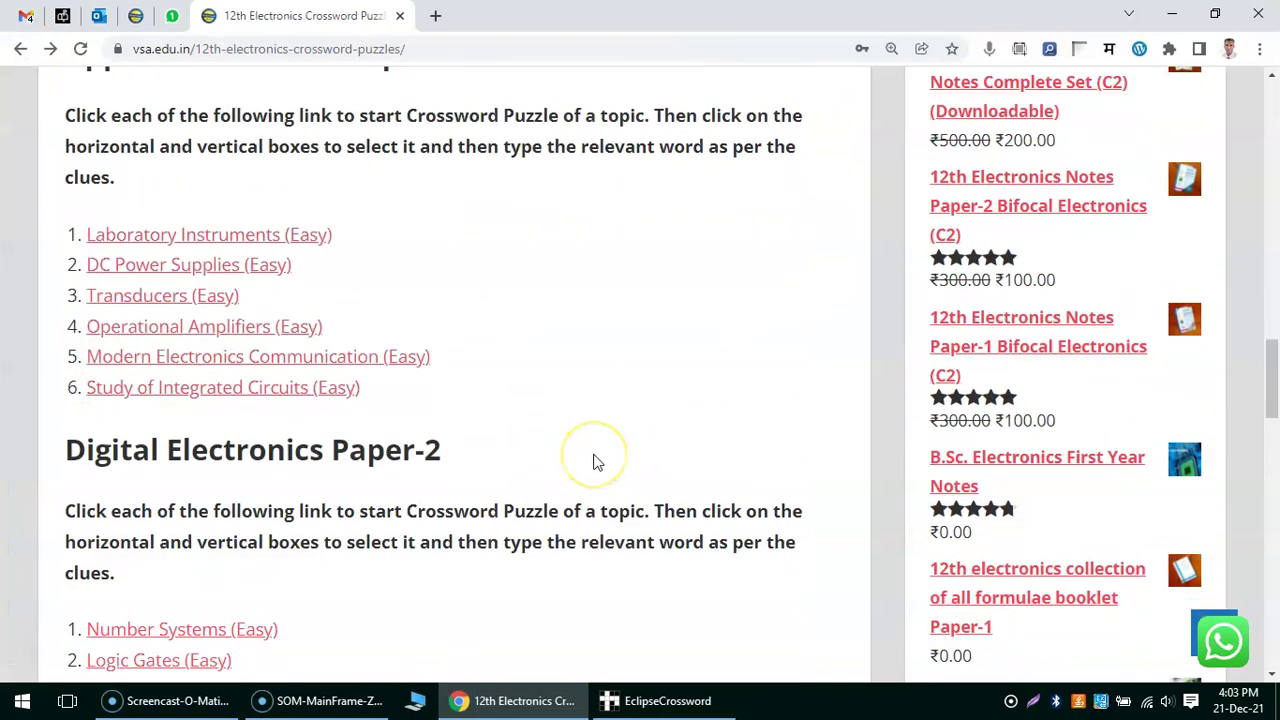
scroll(593, 462, down, 1)
scroll(593, 462, down, 1)
scroll(593, 462, down, 3)
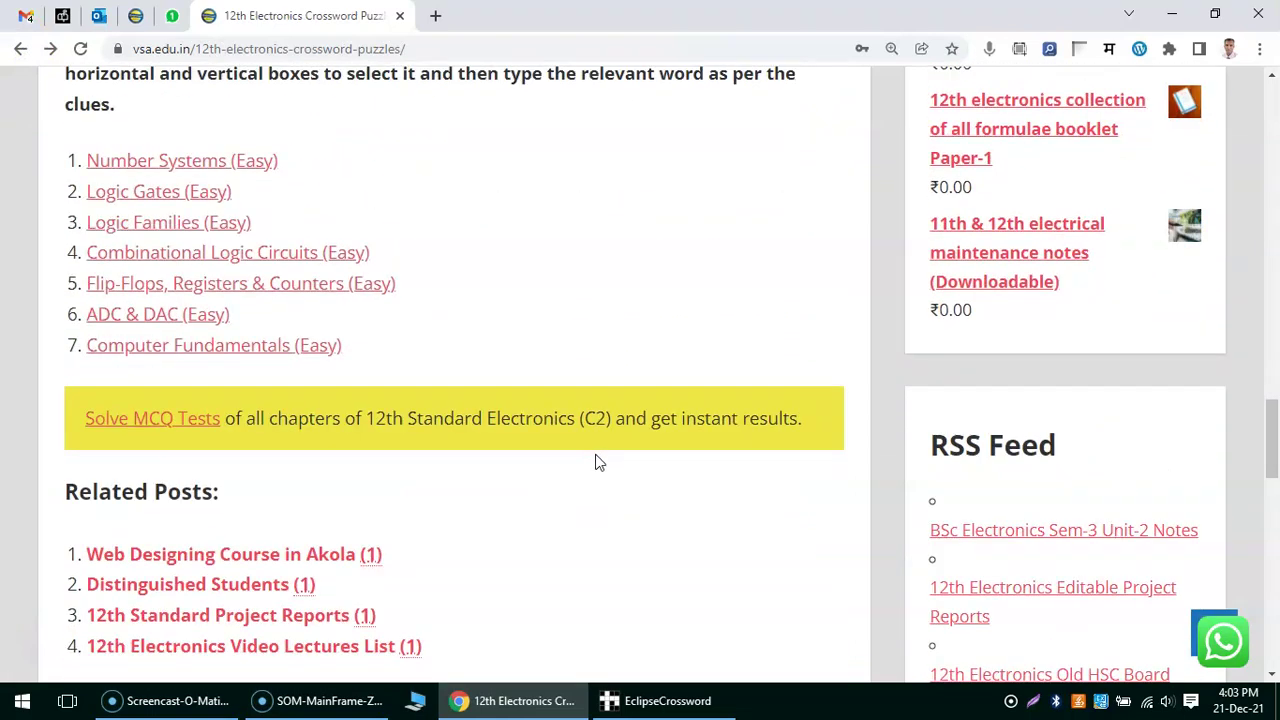
Scroll the crossword list page back up to the top.
click(483, 463)
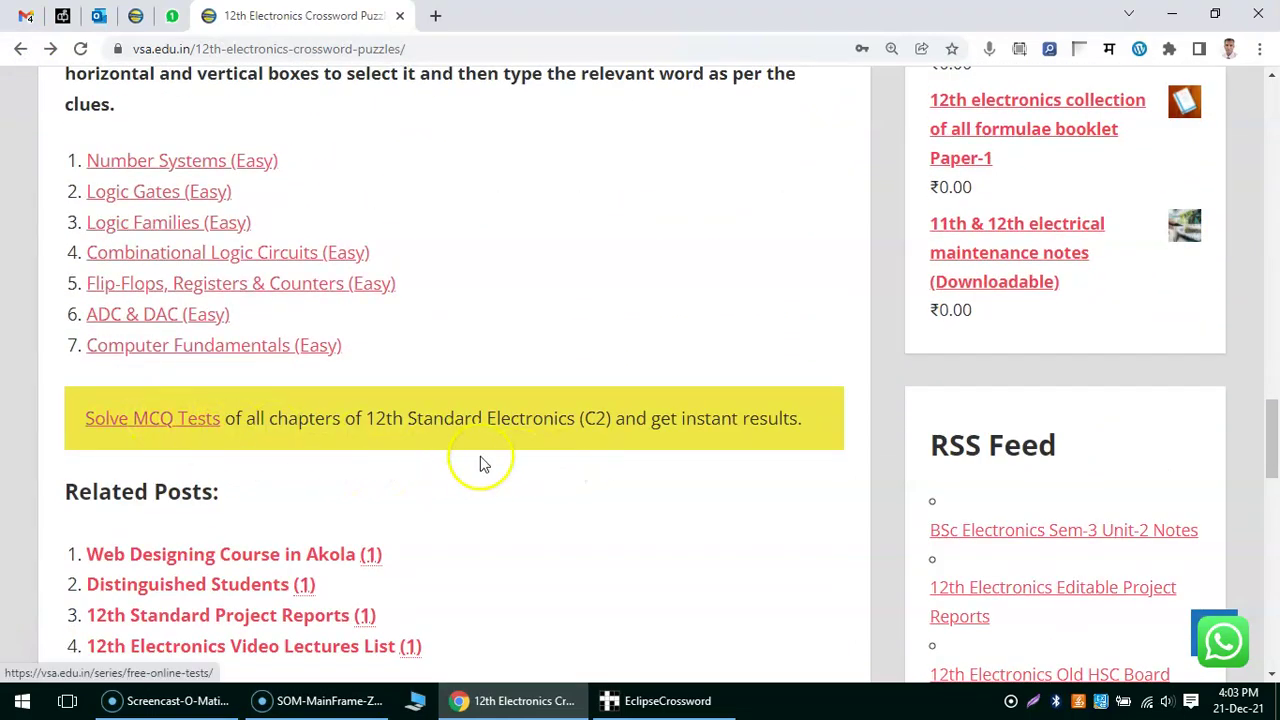
scroll(586, 480, up, 5)
scroll(586, 480, up, 1)
scroll(588, 481, up, 4)
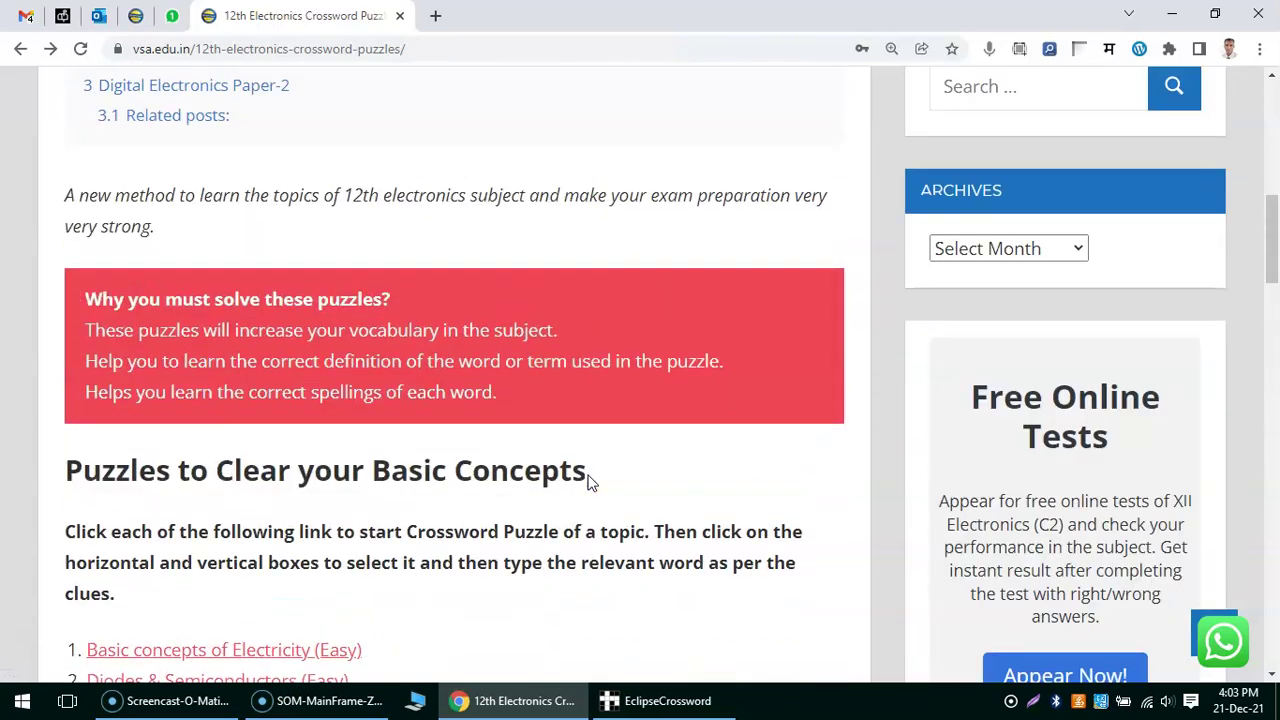
scroll(588, 481, up, 1)
scroll(588, 481, up, 2)
scroll(588, 481, up, 1)
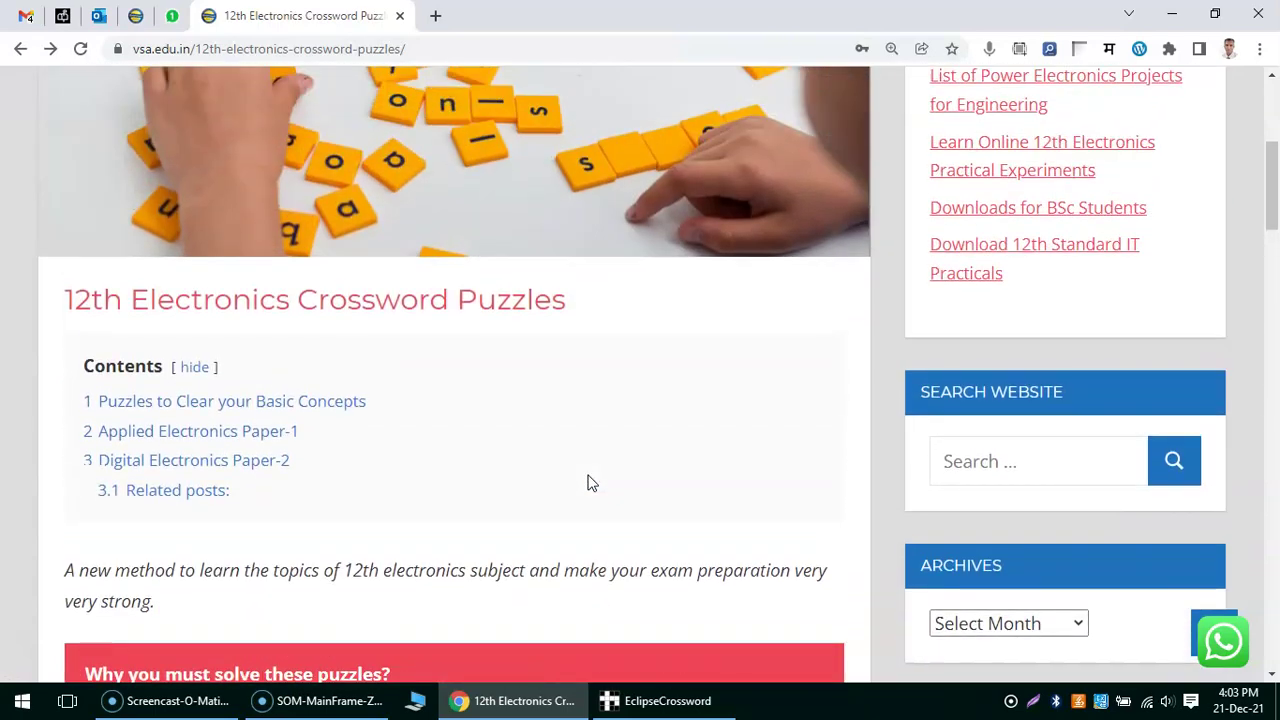